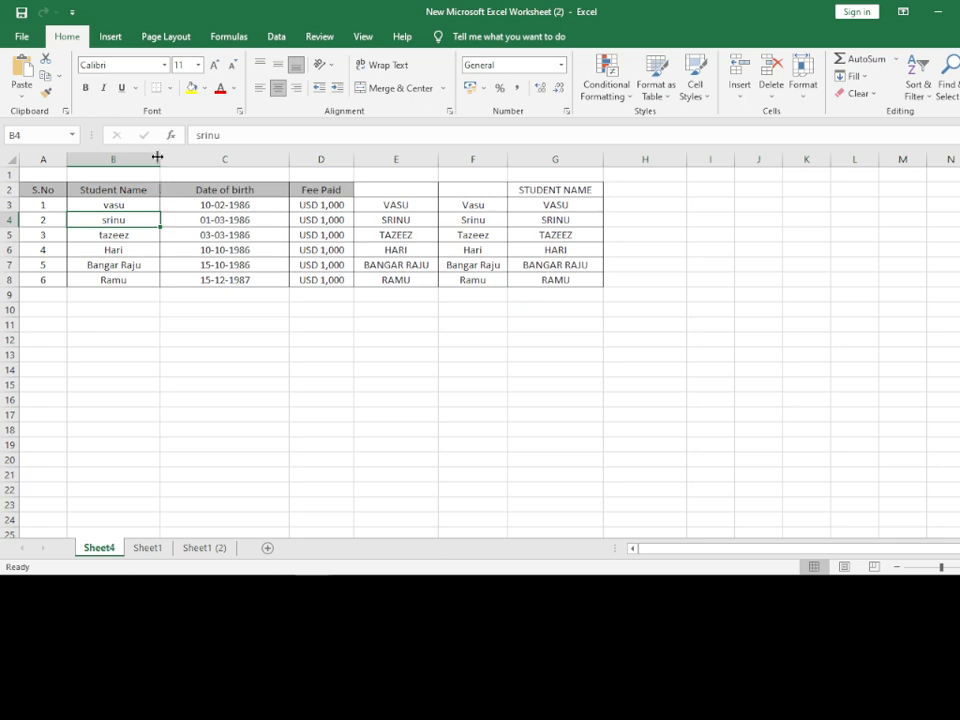
pyautogui.click(181, 40)
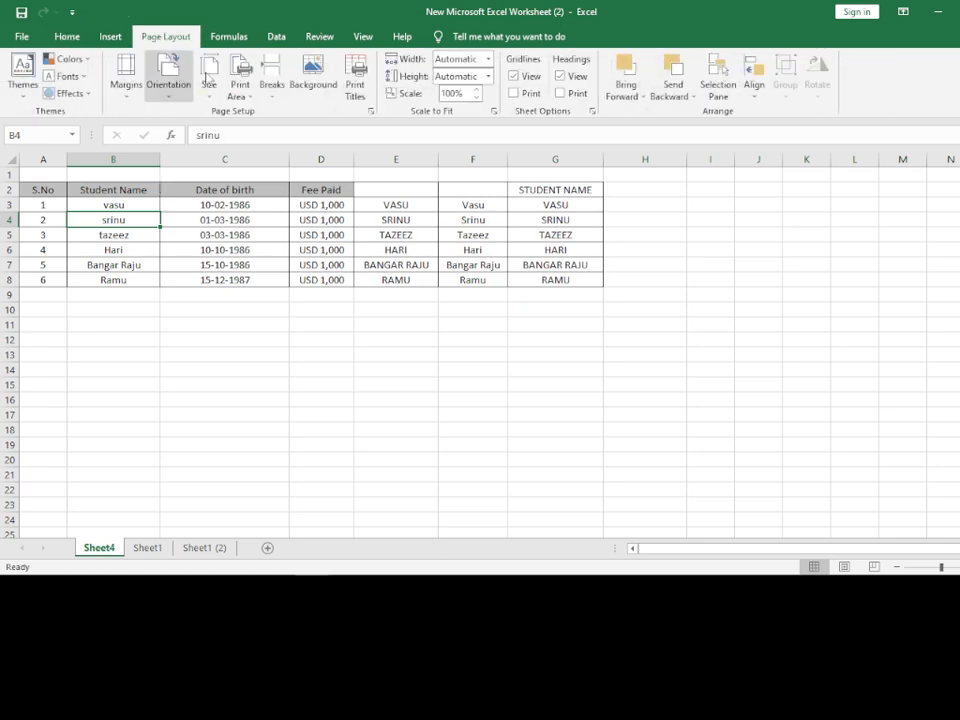
pyautogui.click(370, 111)
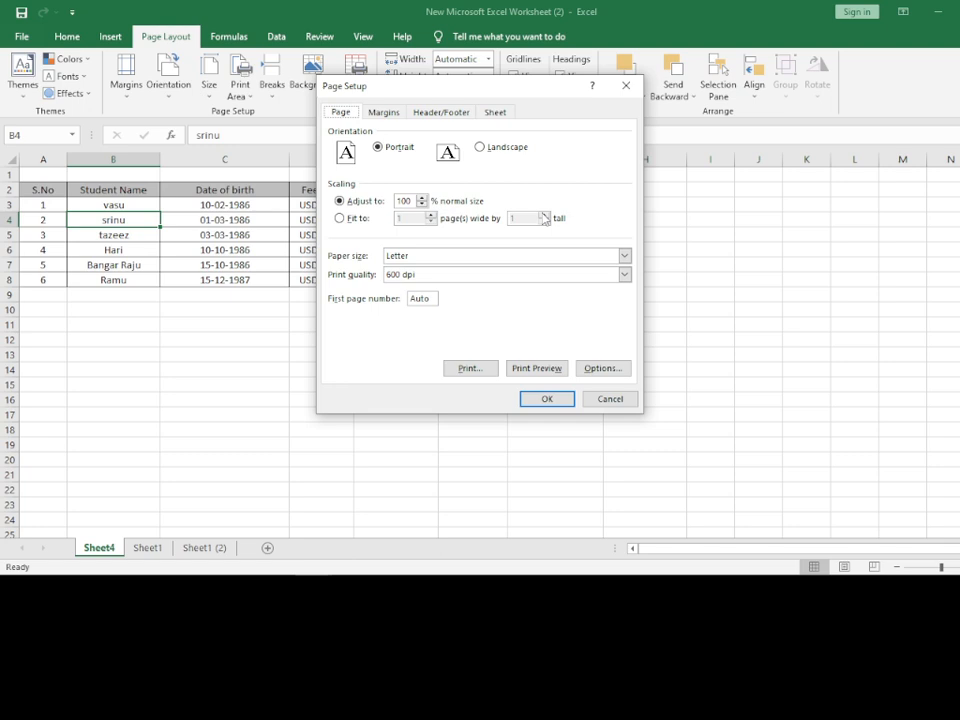
pyautogui.click(625, 86)
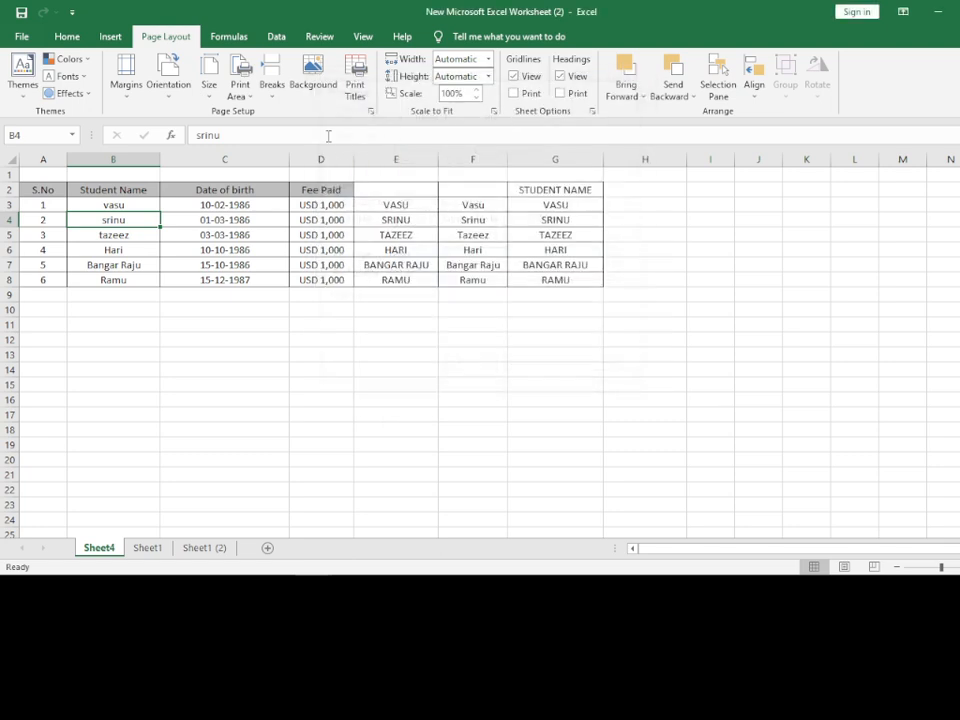
# Inspect Sheet4's page divisions in Page Break Preview, then view both of its pages in the print preview.
pyautogui.click(363, 36)
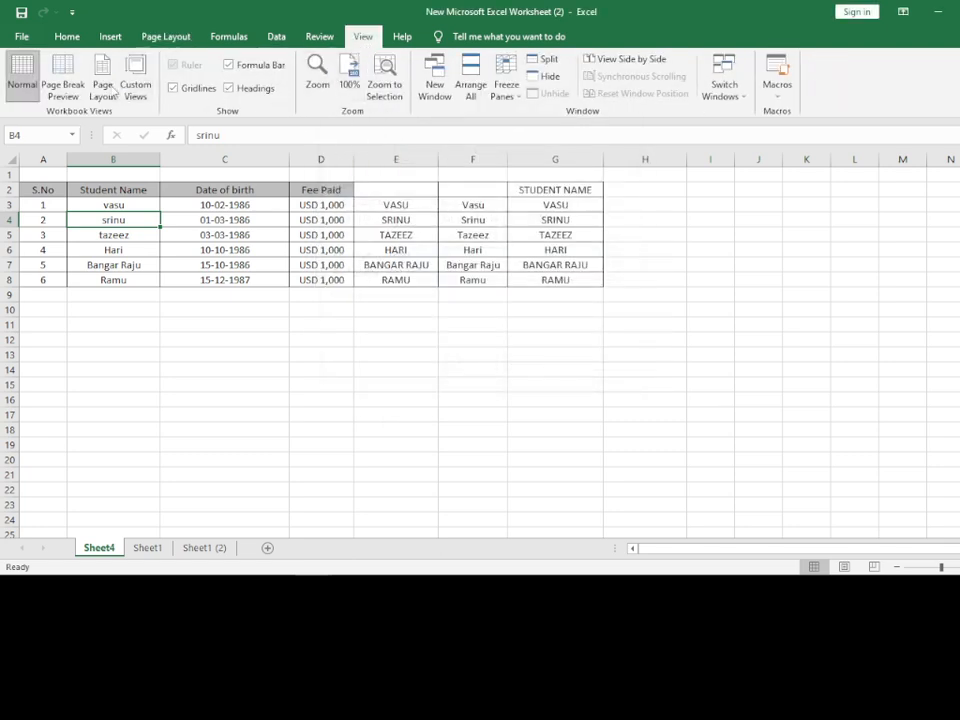
pyautogui.click(62, 72)
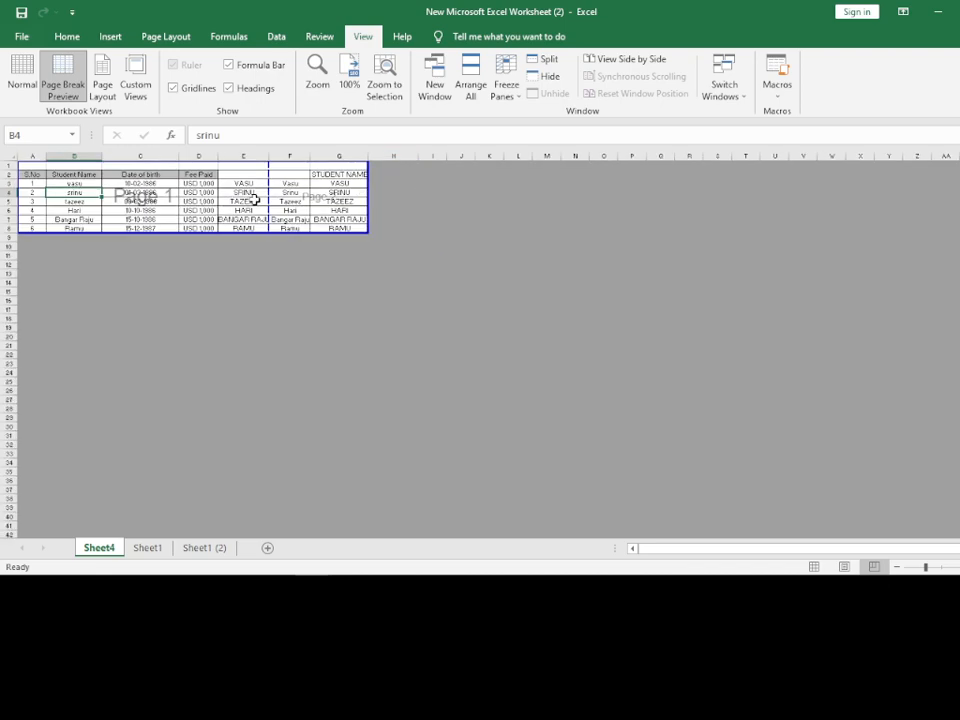
pyautogui.click(24, 80)
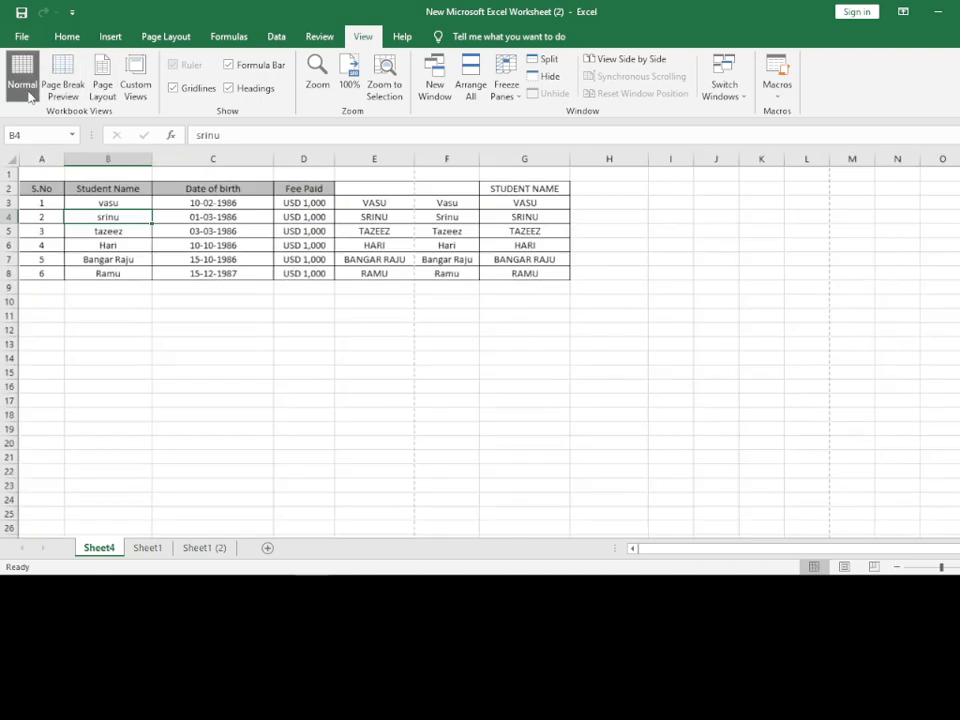
pyautogui.hotkey('ctrl', 'p')
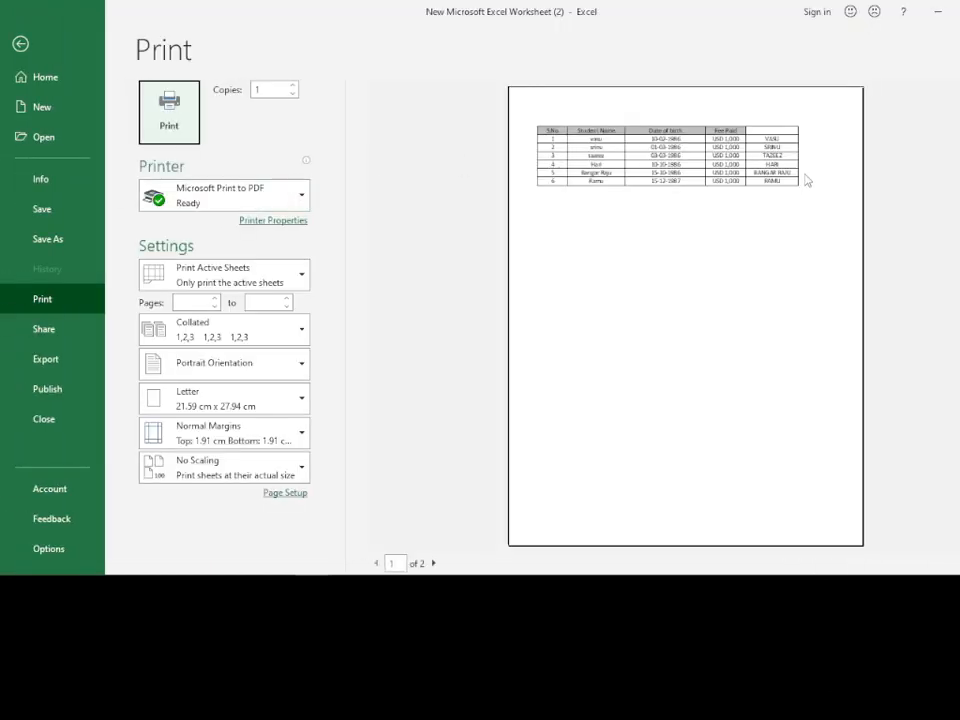
pyautogui.scroll(-1, 660, 362)
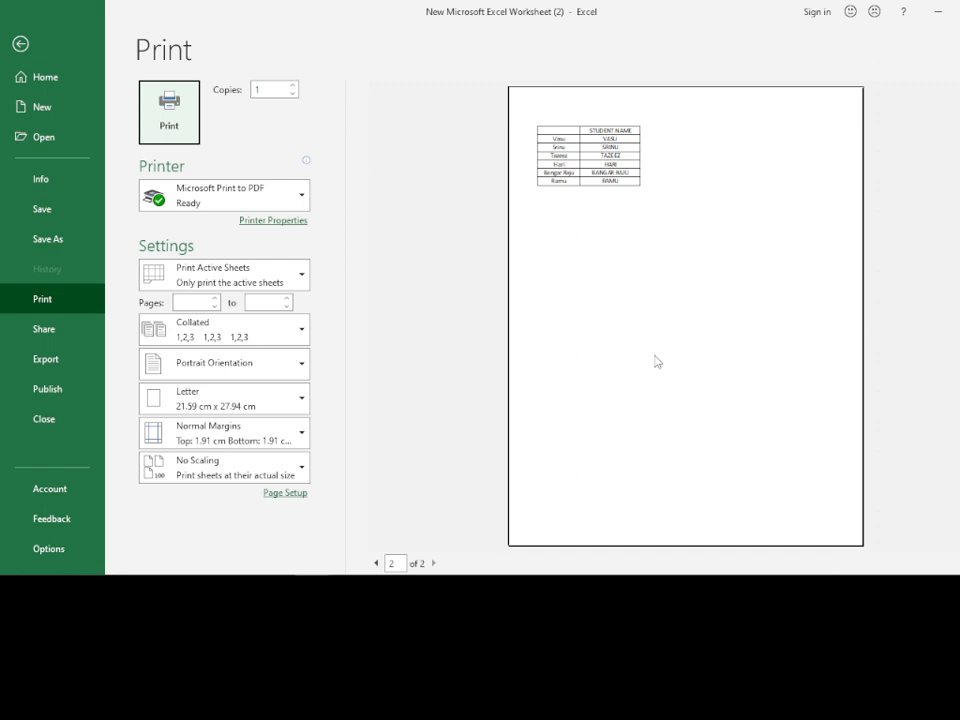
pyautogui.press('Escape')
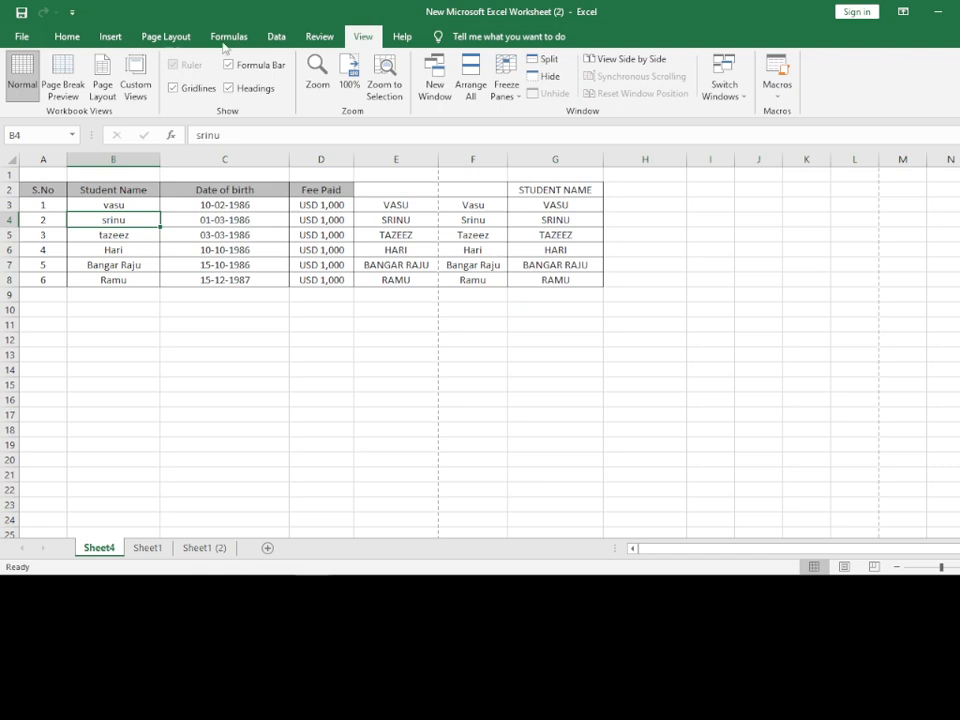
# Set up the page as Landscape, fitted to 1 page wide by 100 tall, on A4 paper.
pyautogui.click(166, 37)
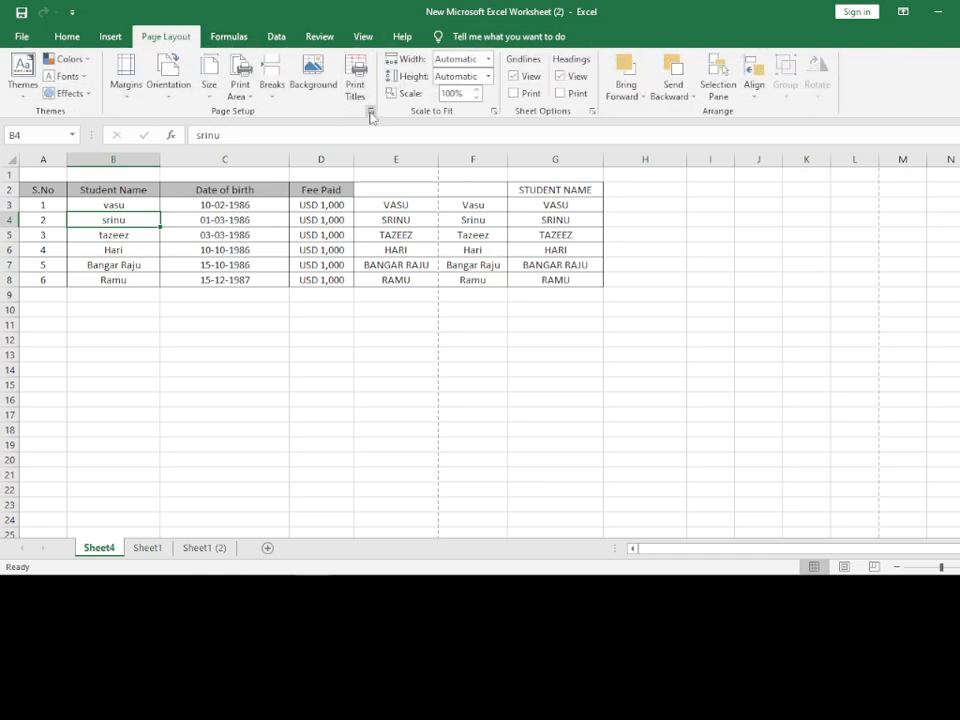
pyautogui.click(370, 114)
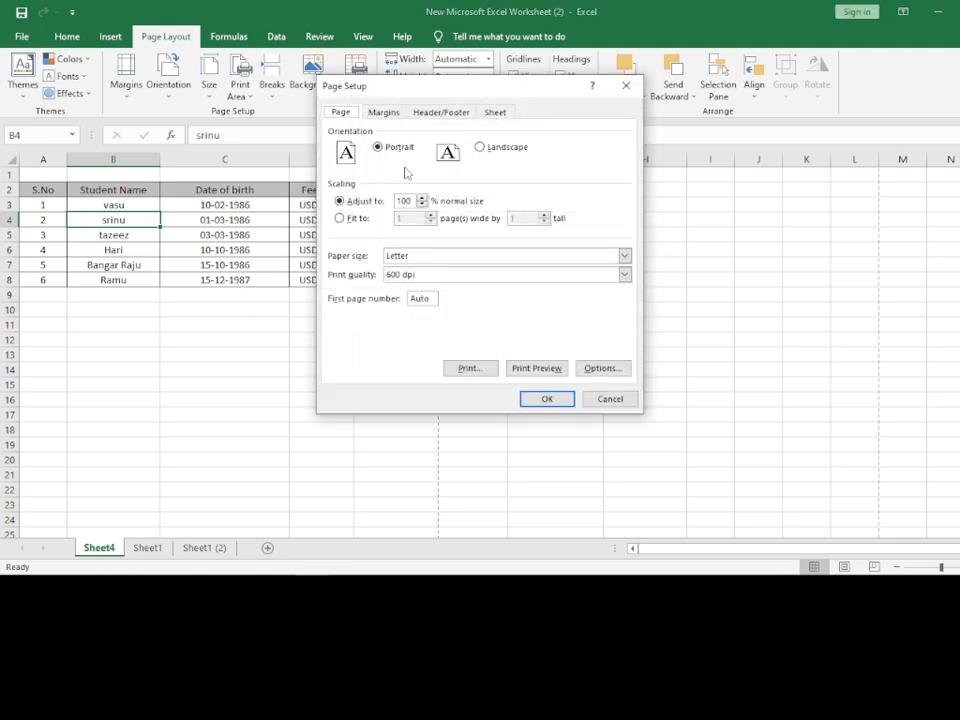
pyautogui.click(480, 148)
pyautogui.click(339, 218)
pyautogui.click(524, 218)
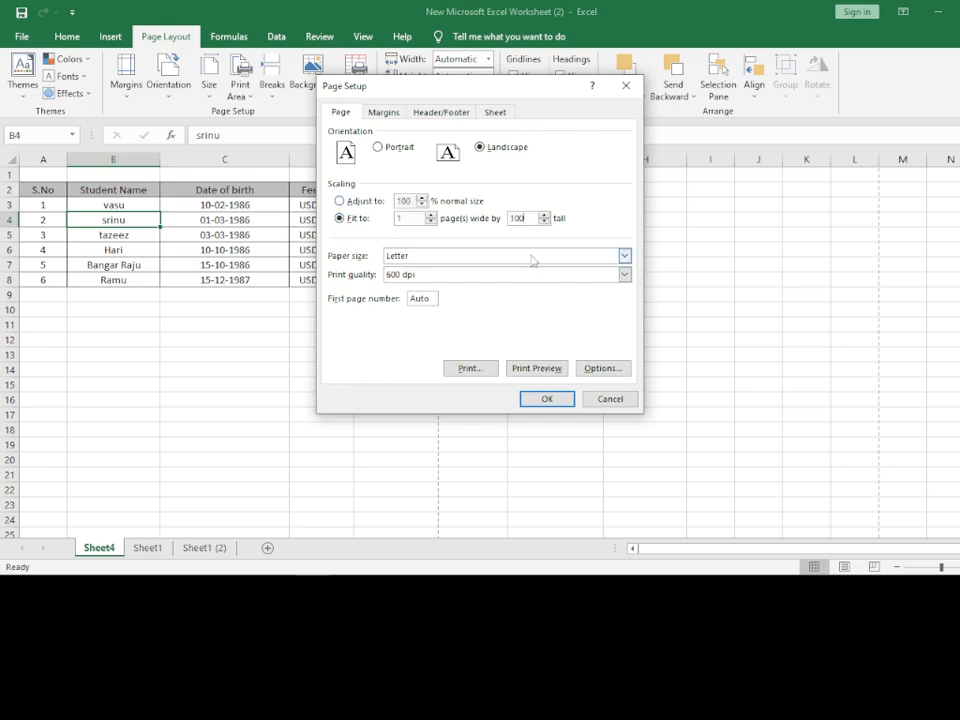
pyautogui.click(531, 257)
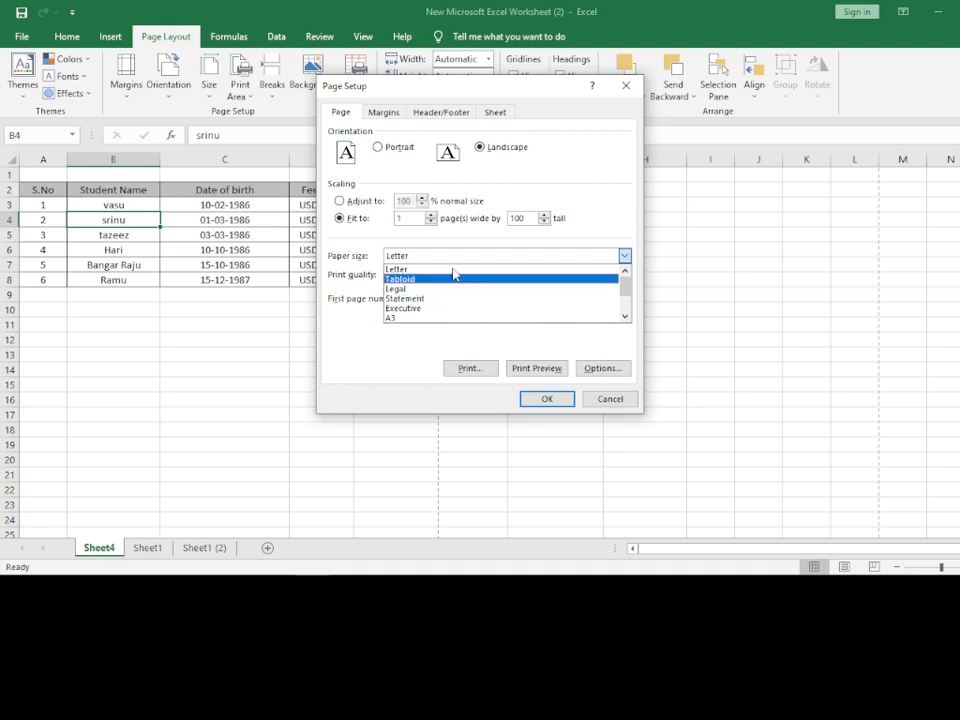
pyautogui.scroll(-2, 425, 305)
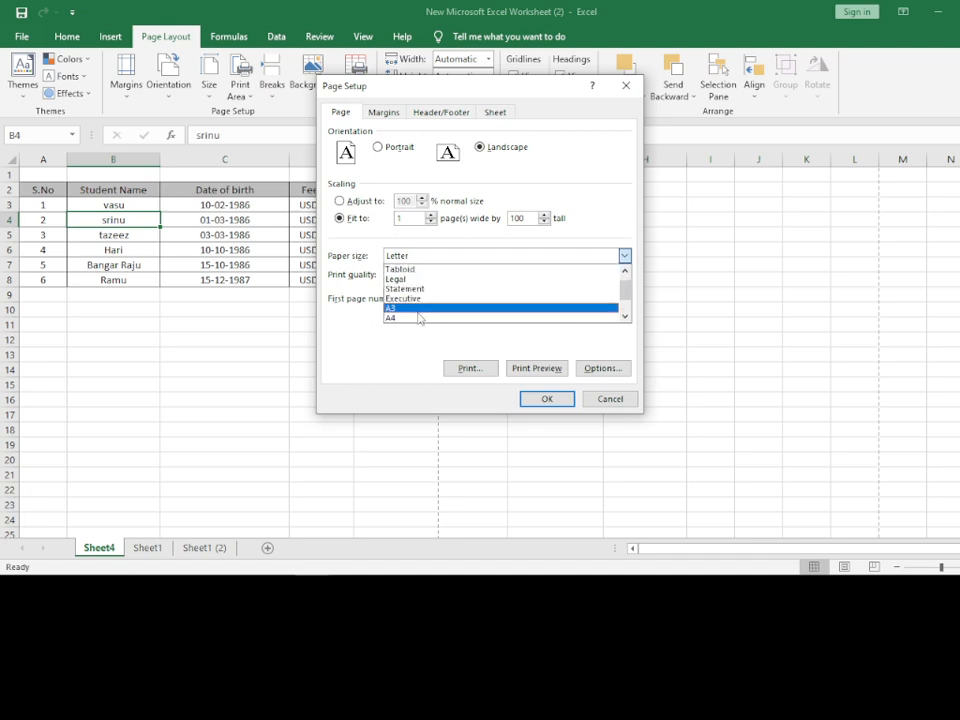
pyautogui.click(419, 309)
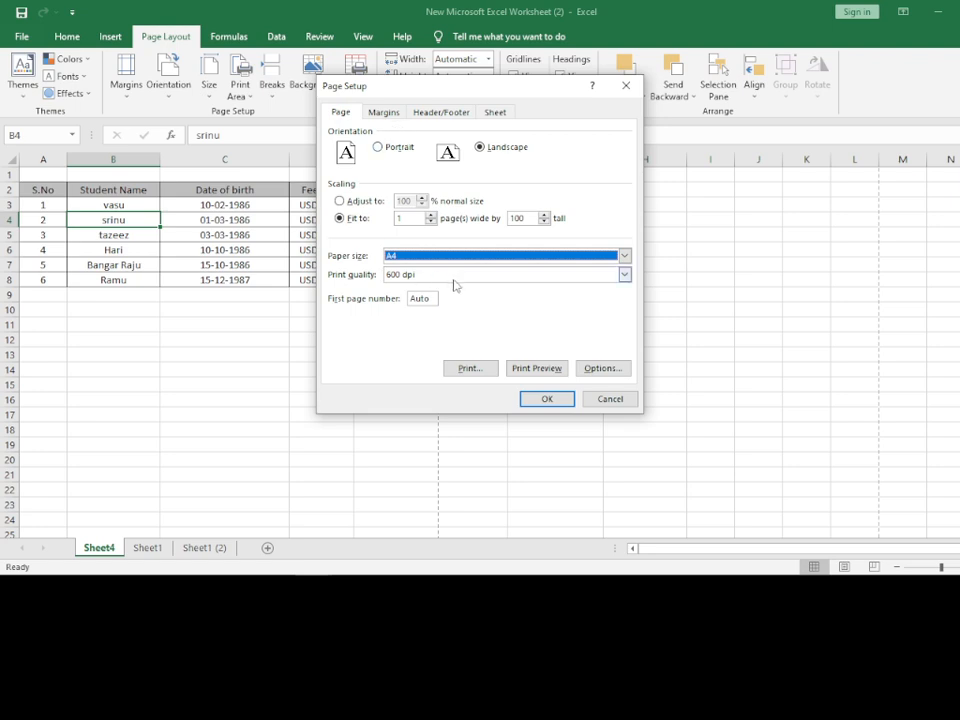
# Center the printout horizontally, set the left, right and header margins to 0.5, and change the footer margin.
pyautogui.click(386, 114)
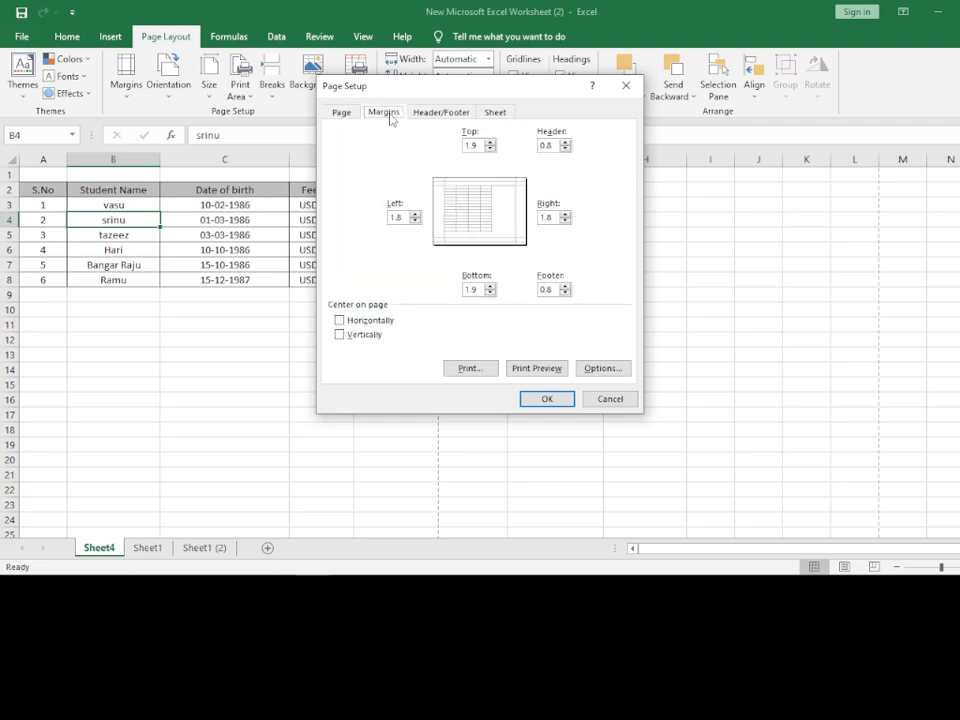
pyautogui.click(361, 323)
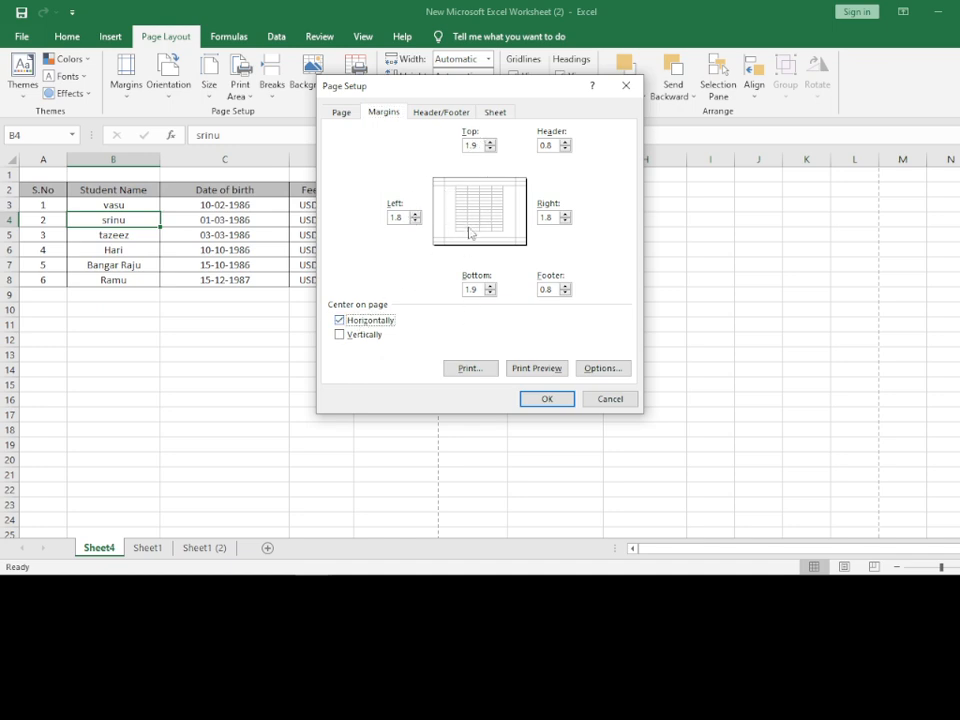
pyautogui.click(400, 218)
pyautogui.write('0')
pyautogui.click(543, 146)
pyautogui.write('0')
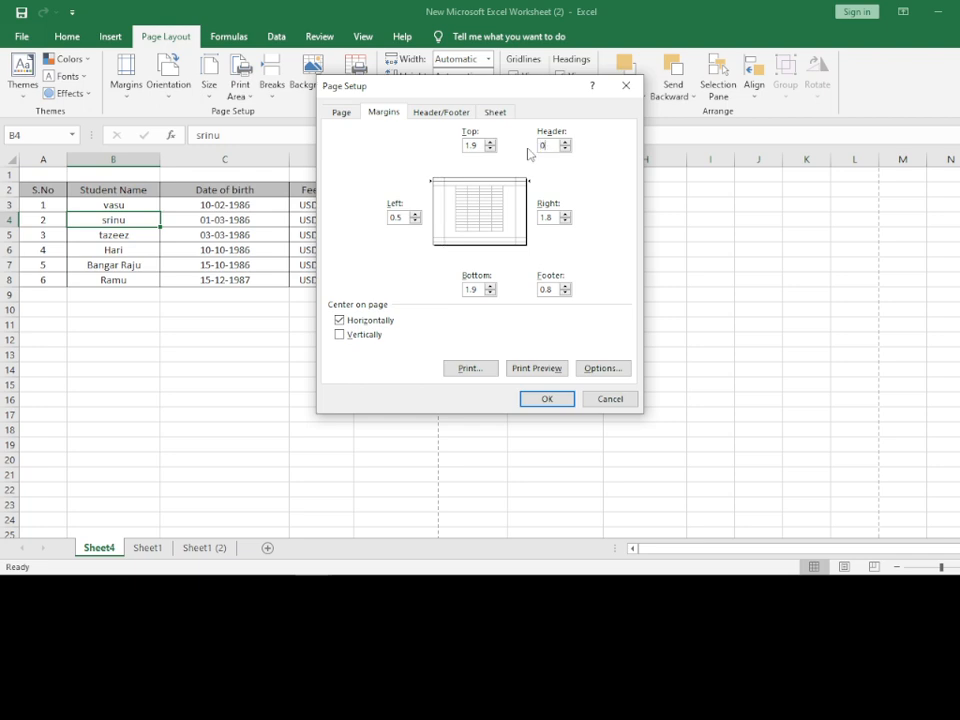
pyautogui.write('.5')
pyautogui.click(540, 221)
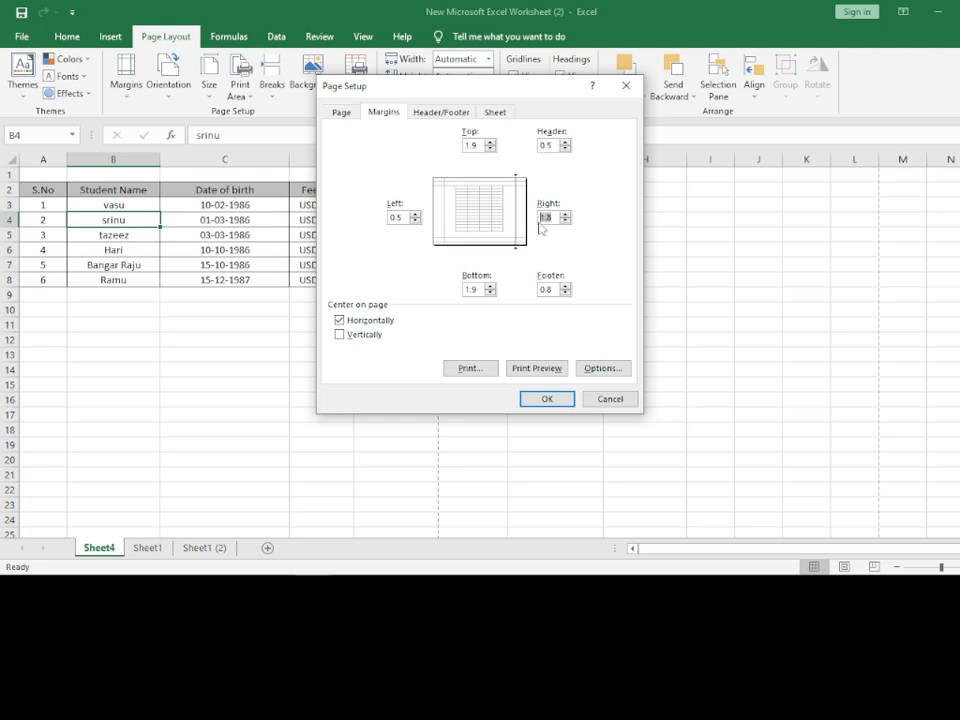
pyautogui.write('0')
pyautogui.click(533, 280)
pyautogui.write('0')
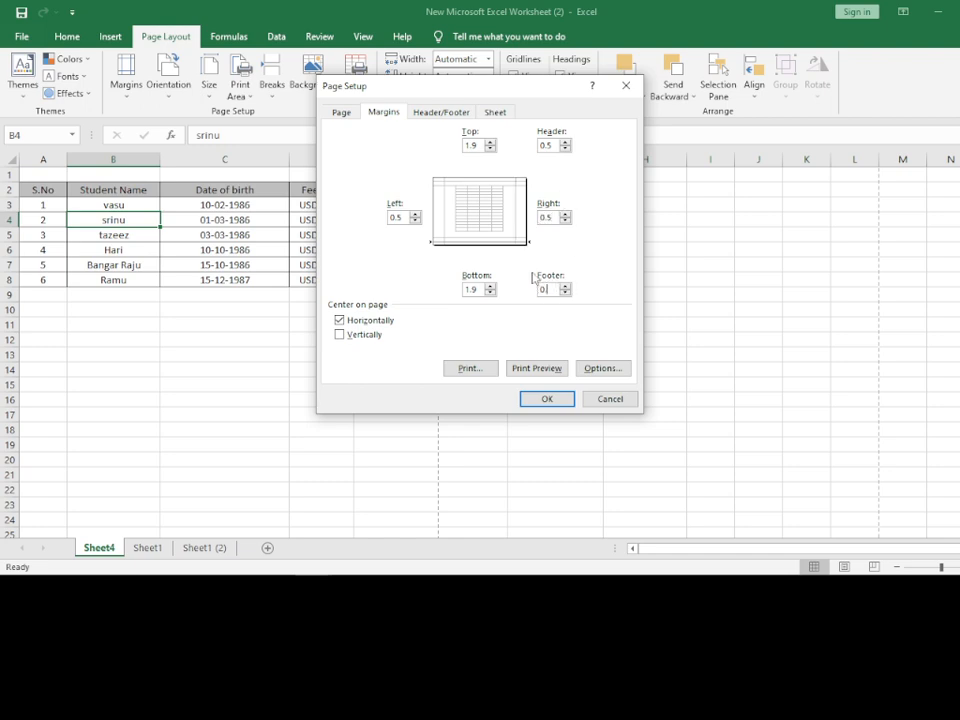
# Create a custom footer with "Balu Images" in the left section, "Page &[Page] of &[Pages]" in the center, and the file name in the right section.
pyautogui.click(443, 112)
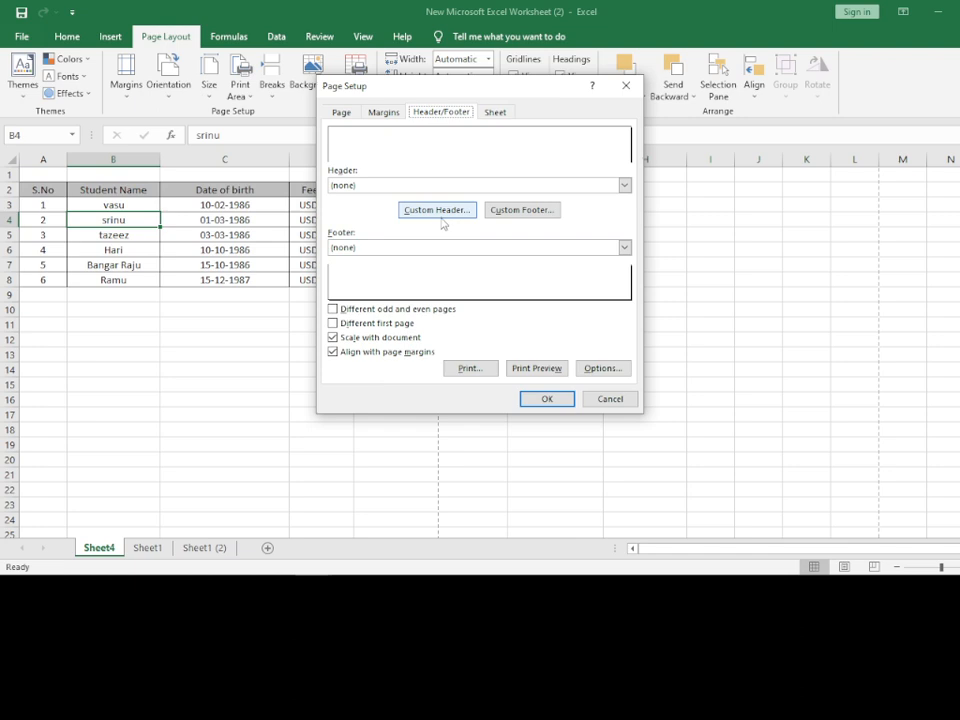
pyautogui.click(516, 210)
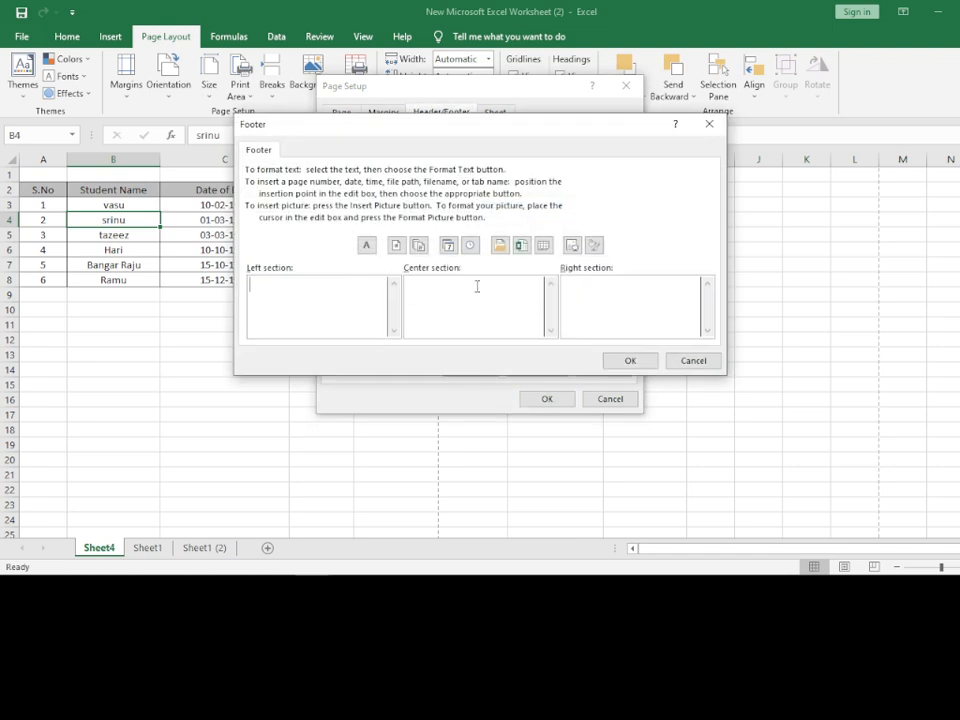
pyautogui.click(290, 281)
pyautogui.write('Balu Images')
pyautogui.click(428, 291)
pyautogui.write('Page')
pyautogui.click(396, 247)
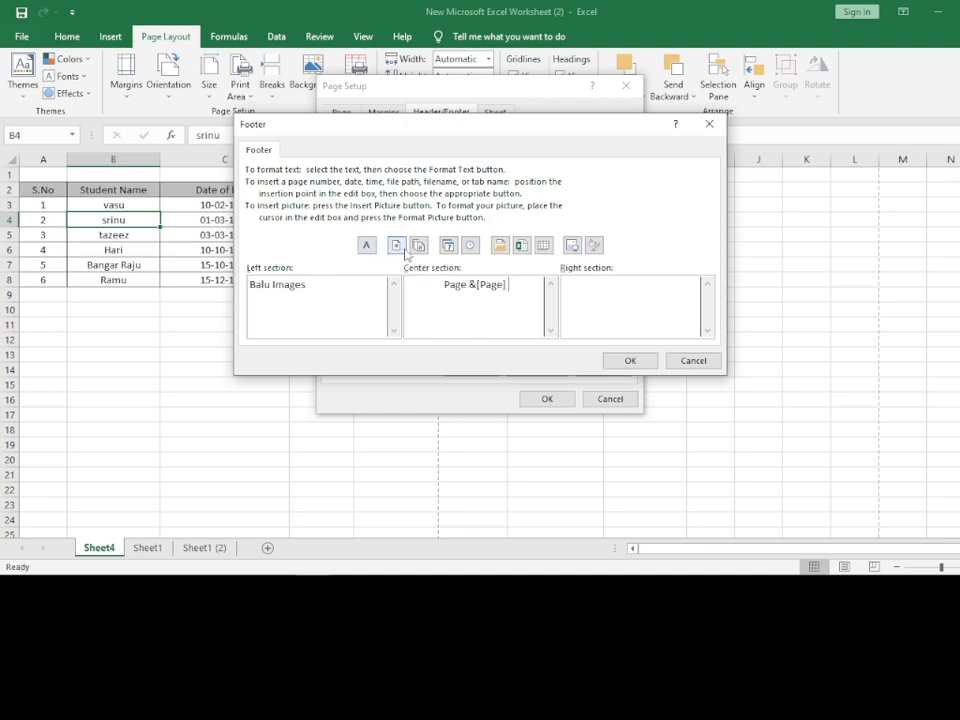
pyautogui.write('of')
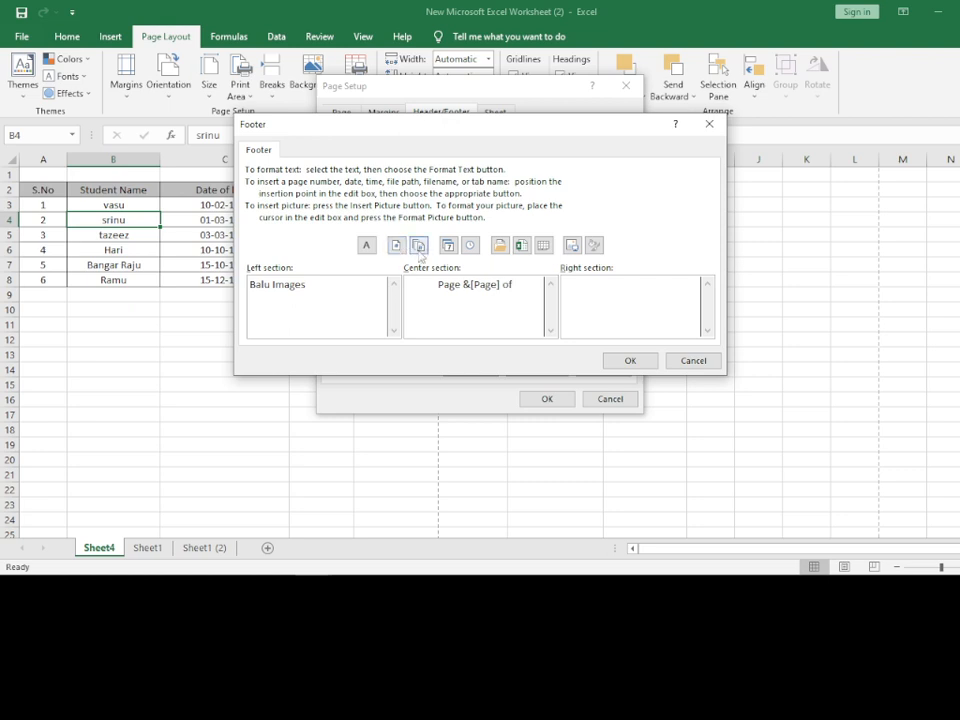
pyautogui.click(419, 246)
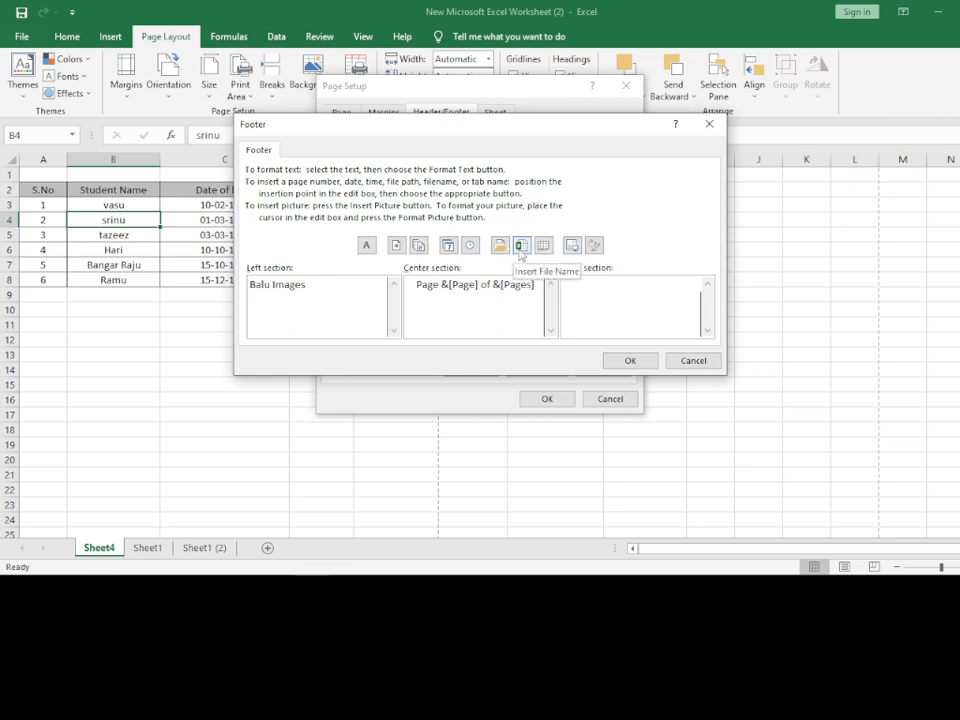
pyautogui.click(519, 250)
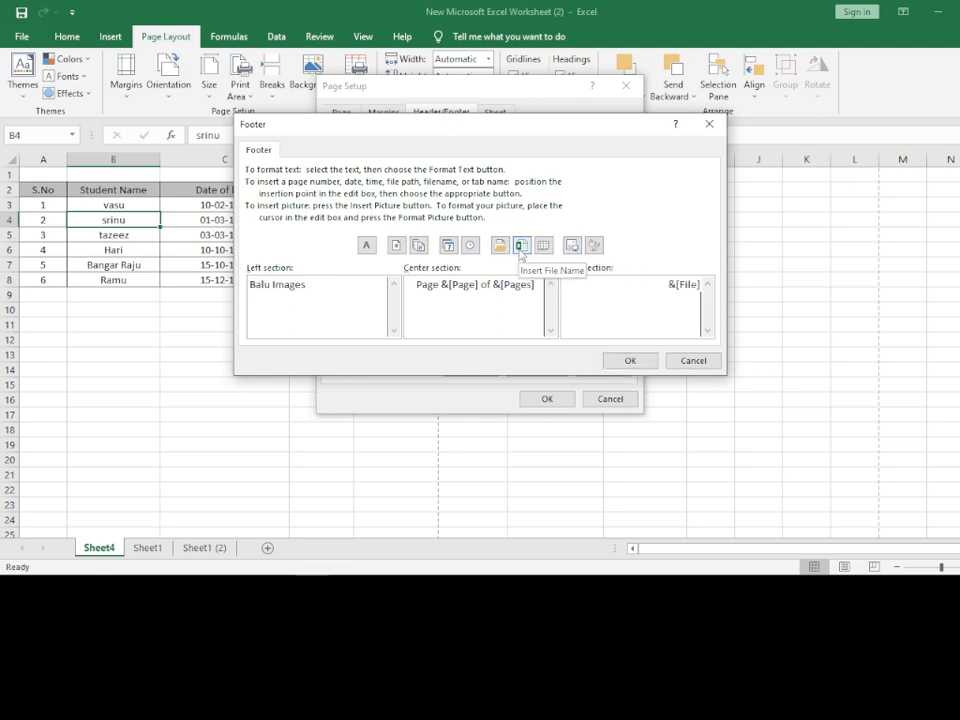
pyautogui.click(629, 361)
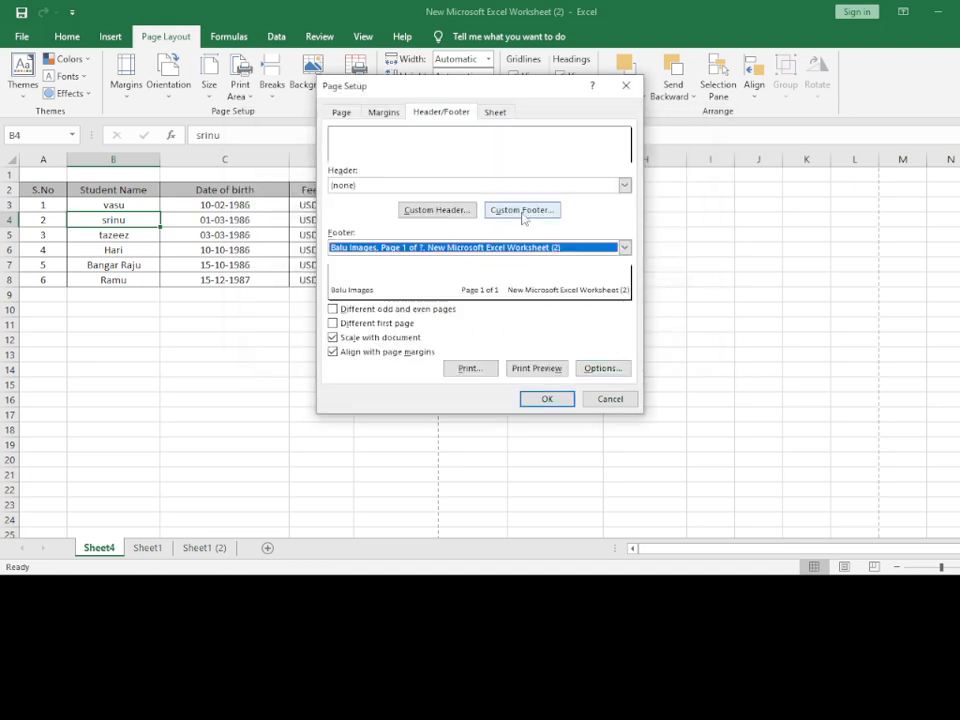
# Set row 2 ($2:$2) to repeat at the top of each printed page and apply the page setup.
pyautogui.click(498, 112)
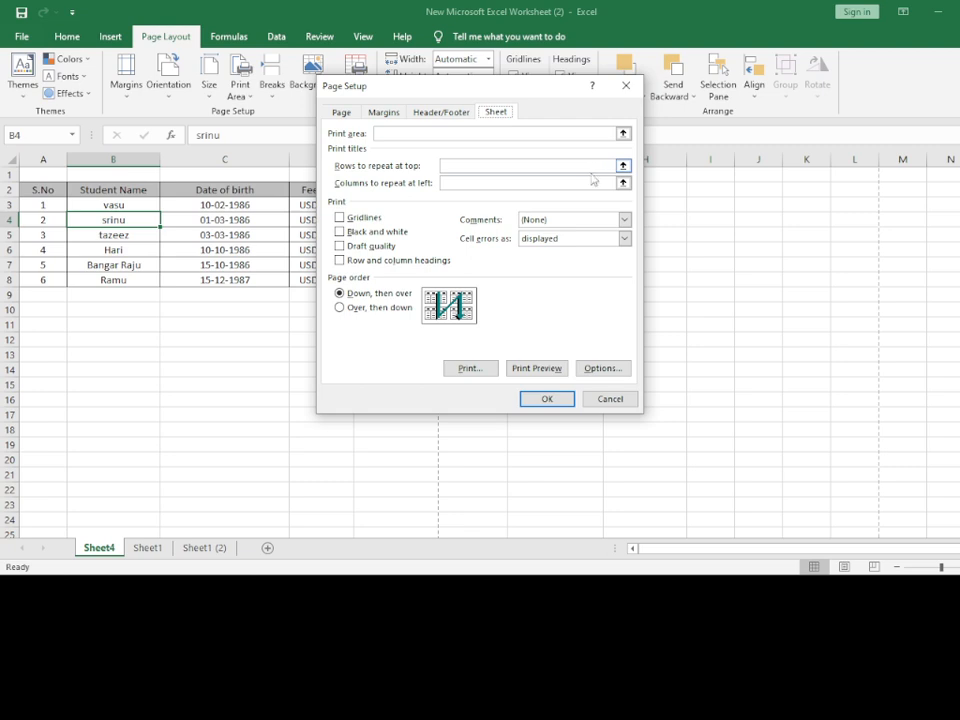
pyautogui.click(623, 166)
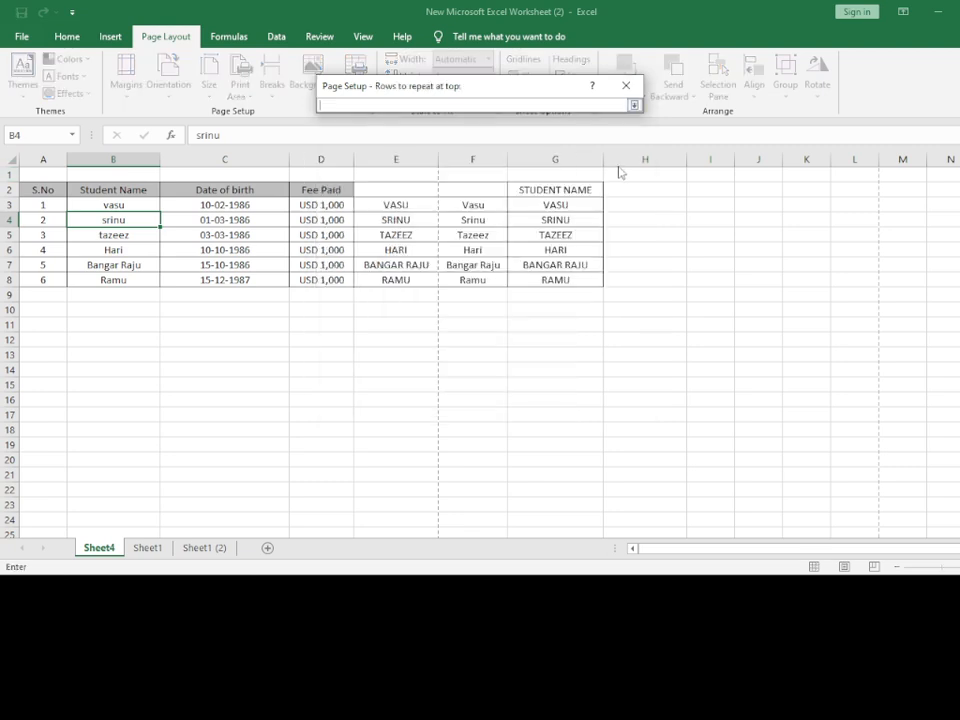
pyautogui.click(15, 189)
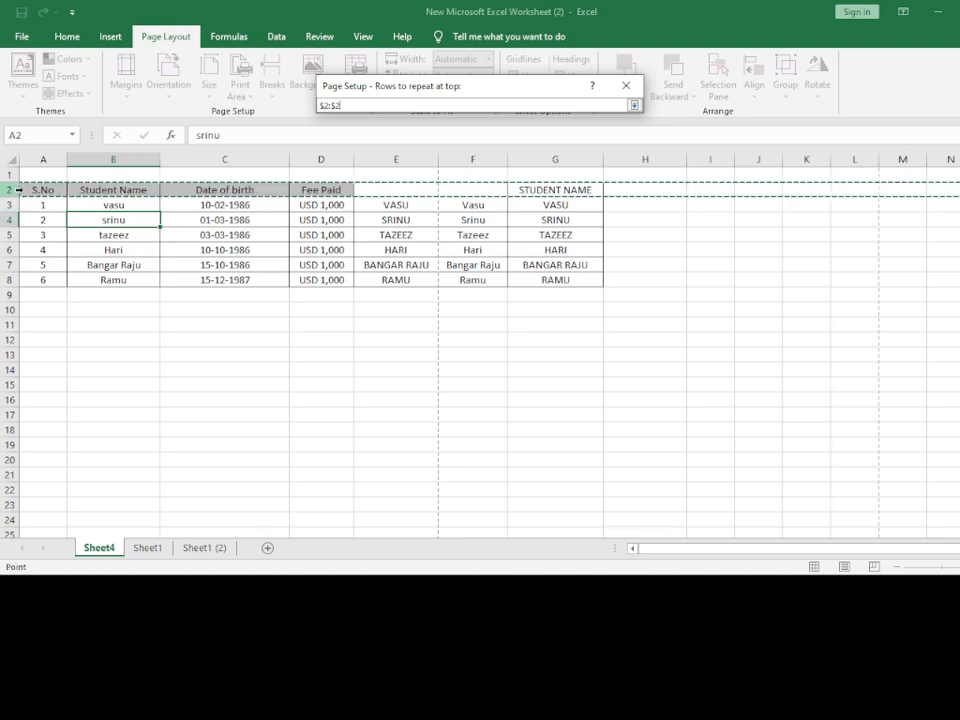
pyautogui.press('Return')
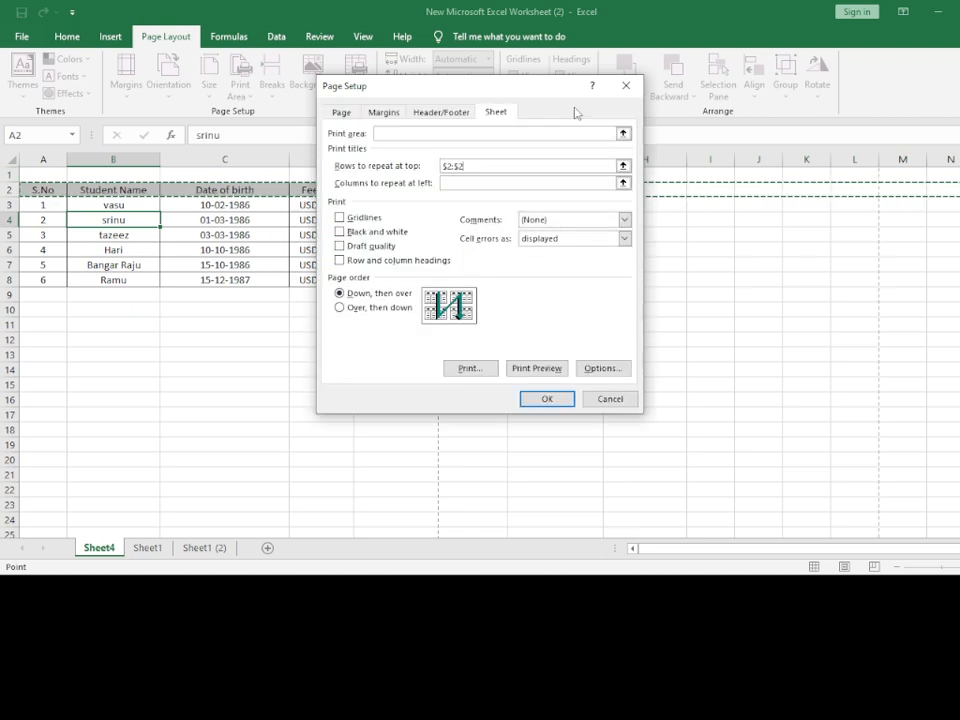
pyautogui.click(557, 403)
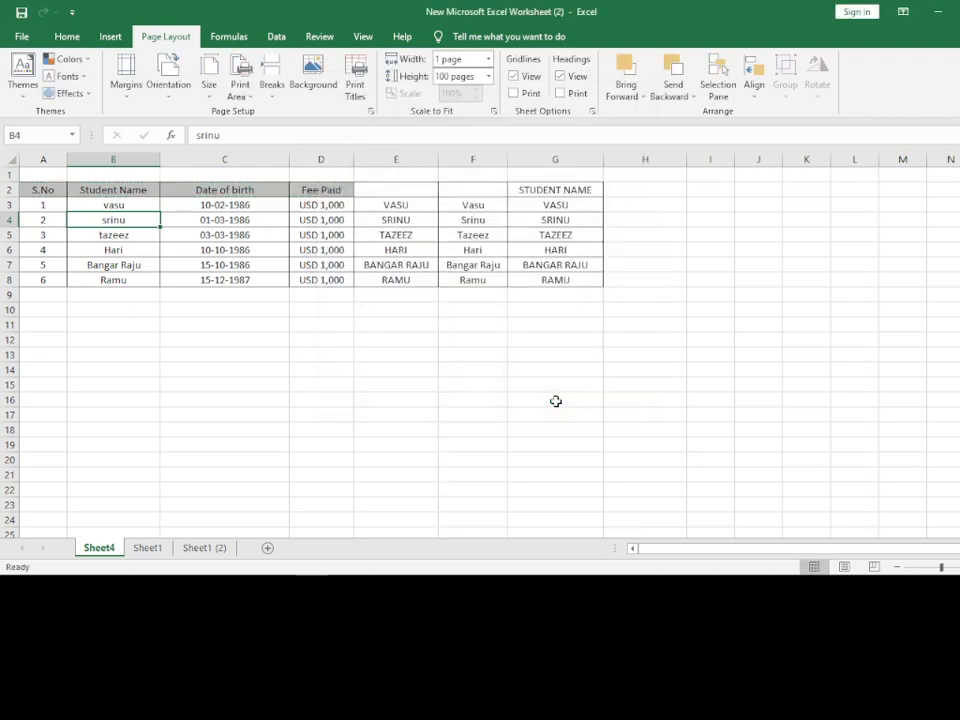
# Enter the sample text "gh" in cell B10 and "fgfkl" in cell B11.
pyautogui.click(99, 304)
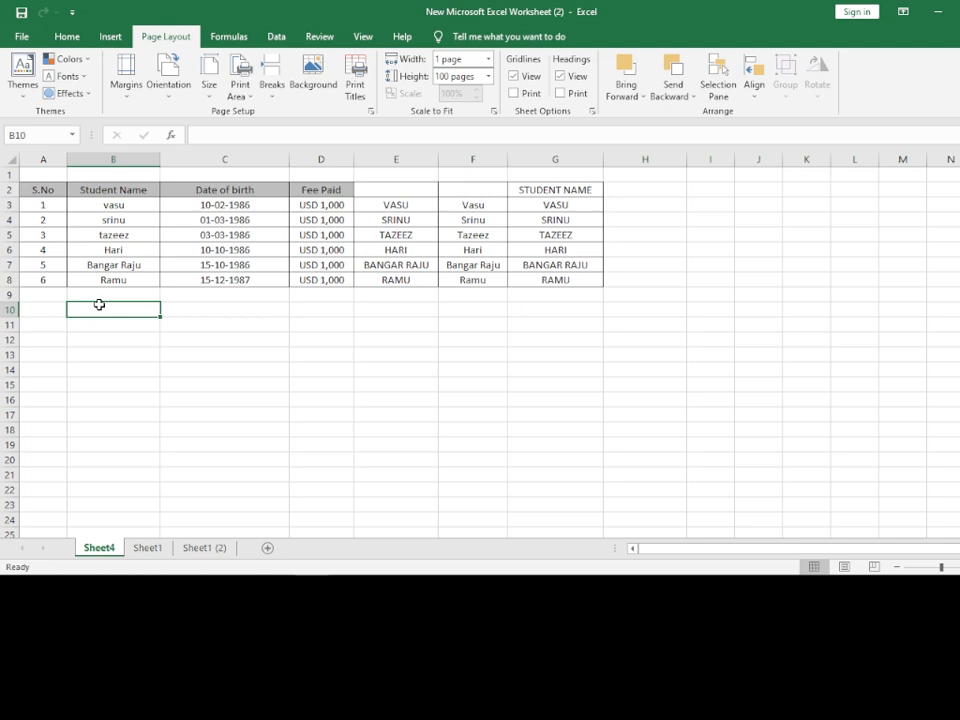
pyautogui.write('gh')
pyautogui.press('Return')
pyautogui.write('fgfkl')
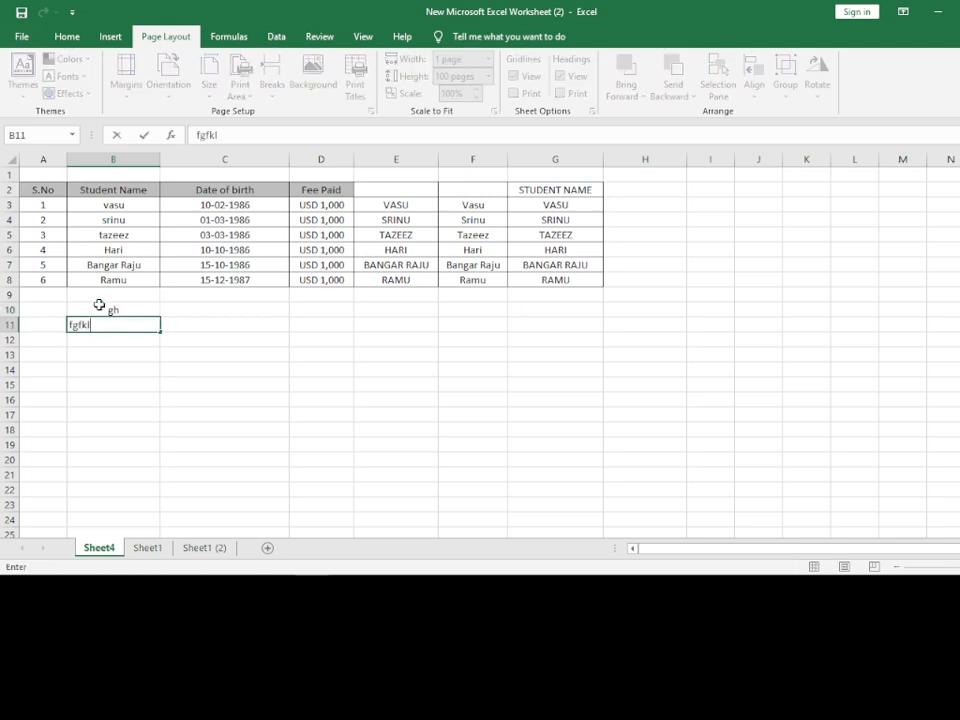
pyautogui.press('Return')
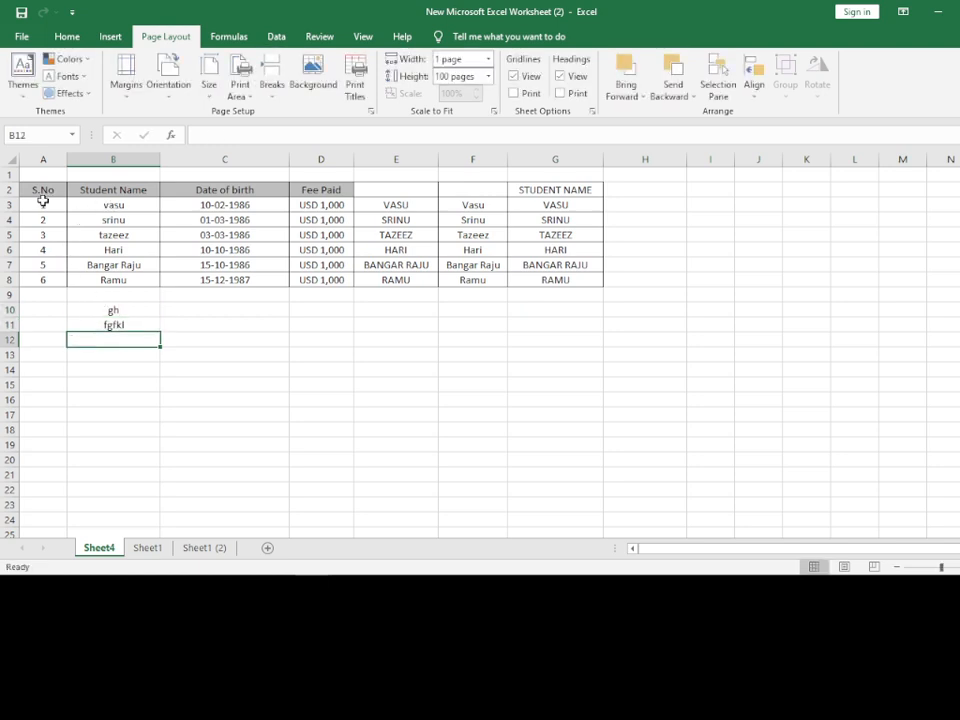
# Copy the student records in A3:G8 and paste them into A9:G14, replacing the existing sample text.
pyautogui.moveTo(40, 204); pyautogui.dragTo(536, 272)
pyautogui.hotkey('ctrl', 'c')
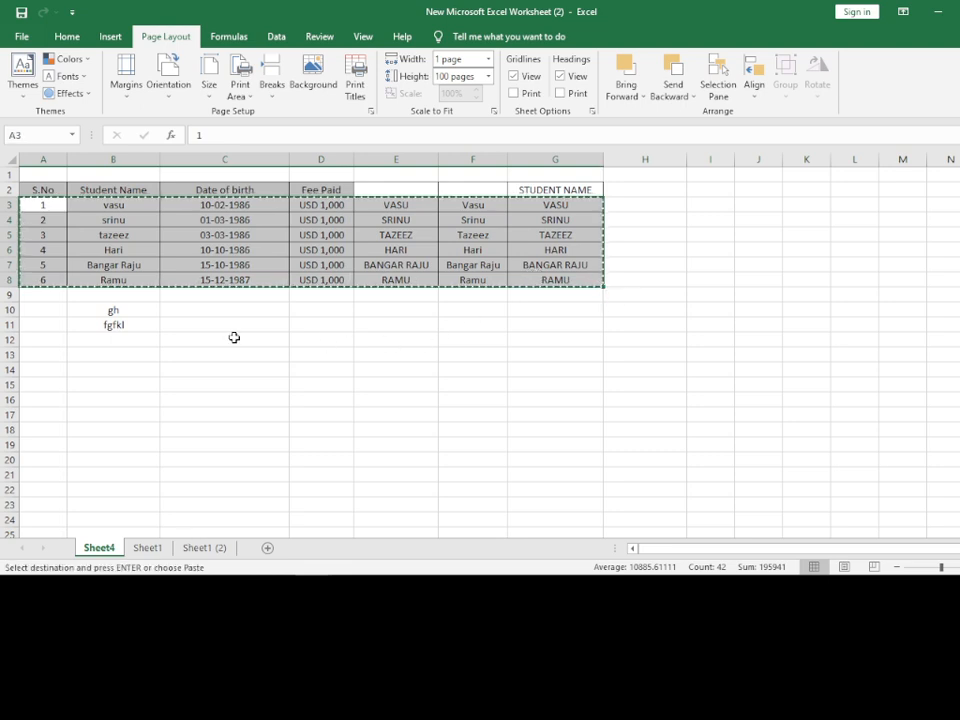
pyautogui.moveTo(47, 299); pyautogui.dragTo(64, 524)
pyautogui.moveTo(471, 513); pyautogui.dragTo(26, 467)
pyautogui.press('Return')
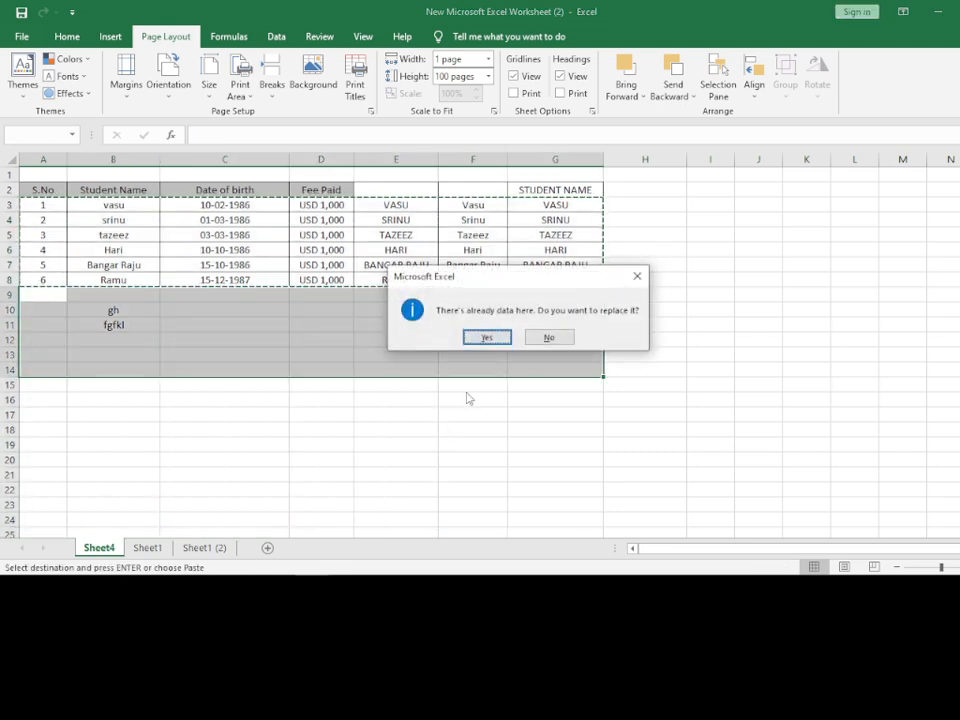
pyautogui.click(487, 337)
# Paste further copies of the six student records starting at cells A16 and A25.
pyautogui.click(43, 396)
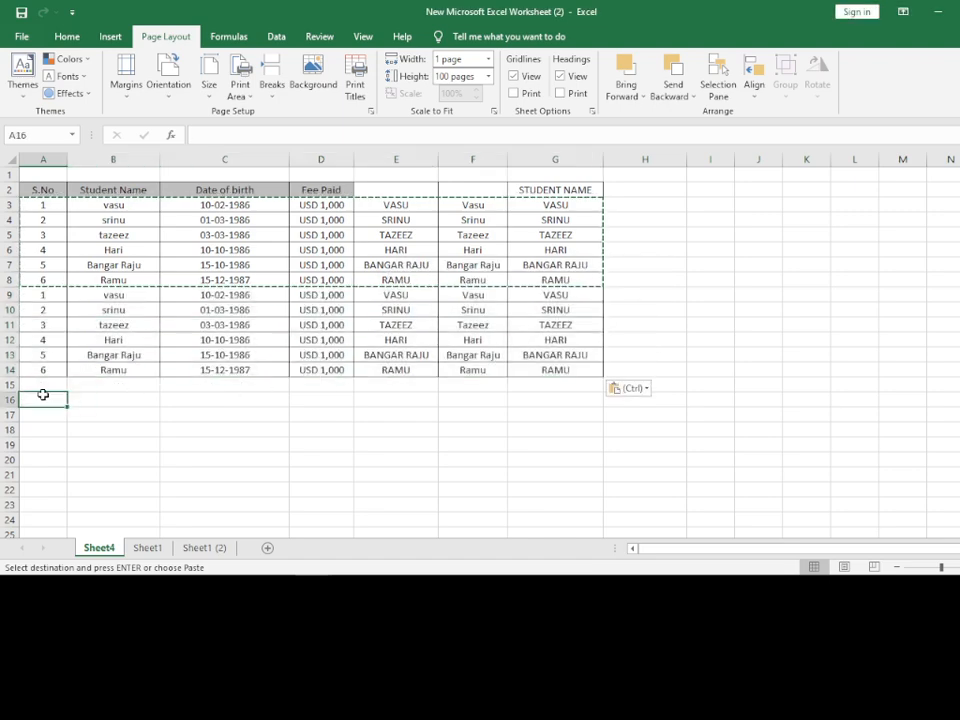
pyautogui.hotkey('ctrl', 'v')
pyautogui.scroll(-3, 70, 400)
pyautogui.click(60, 399)
pyautogui.hotkey('ctrl', 'v')
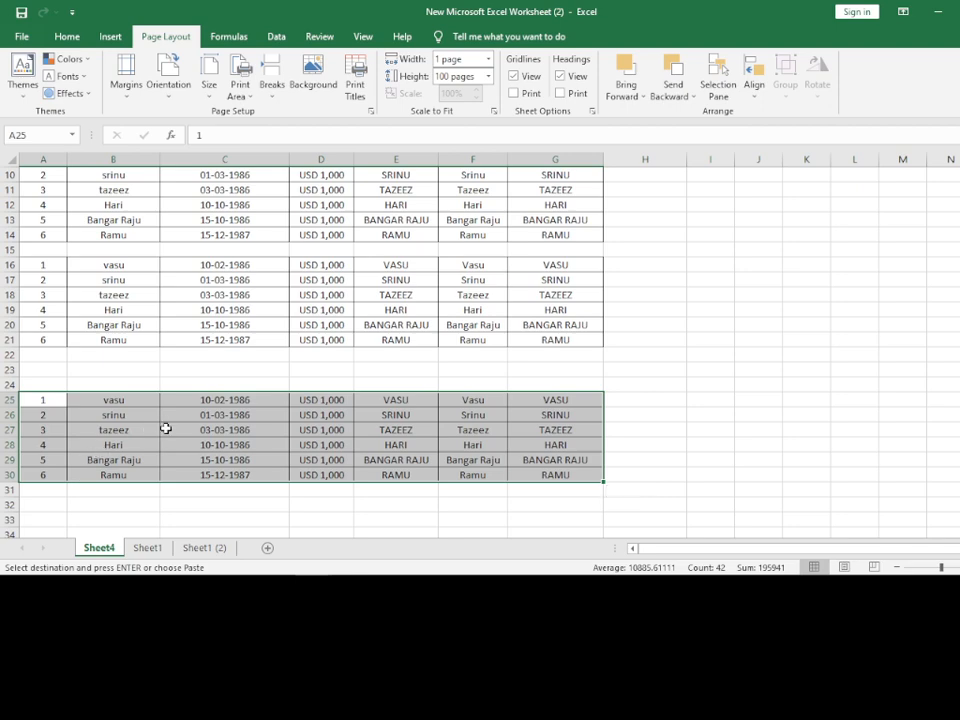
# Preview the printout of the extended sheet and check for a second page.
pyautogui.scroll(3, 165, 426)
pyautogui.hotkey('ctrl', 'p')
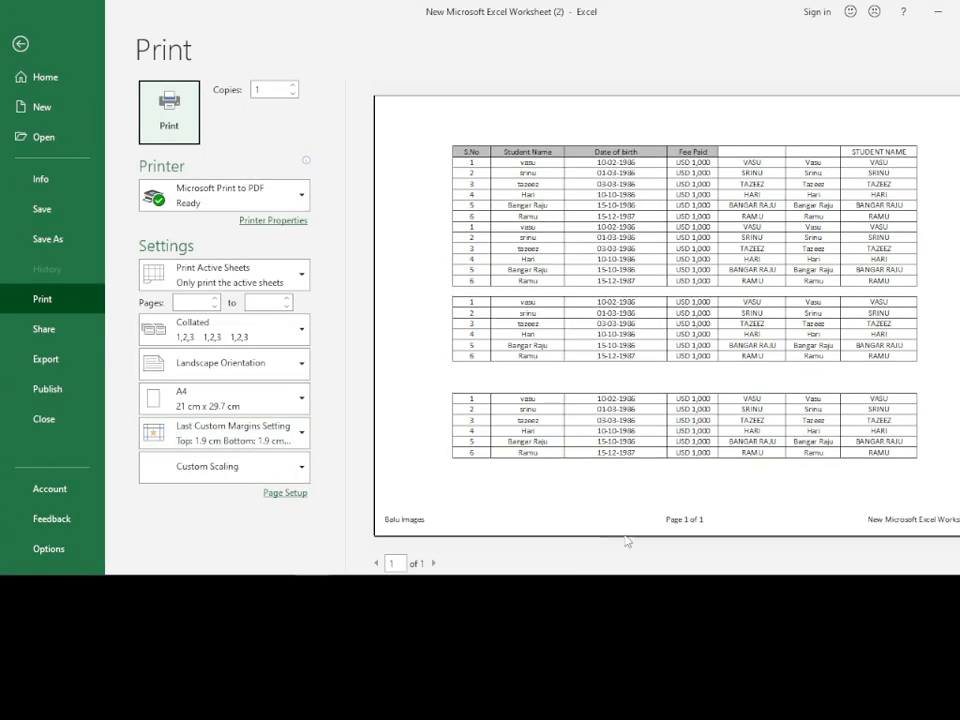
pyautogui.click(434, 566)
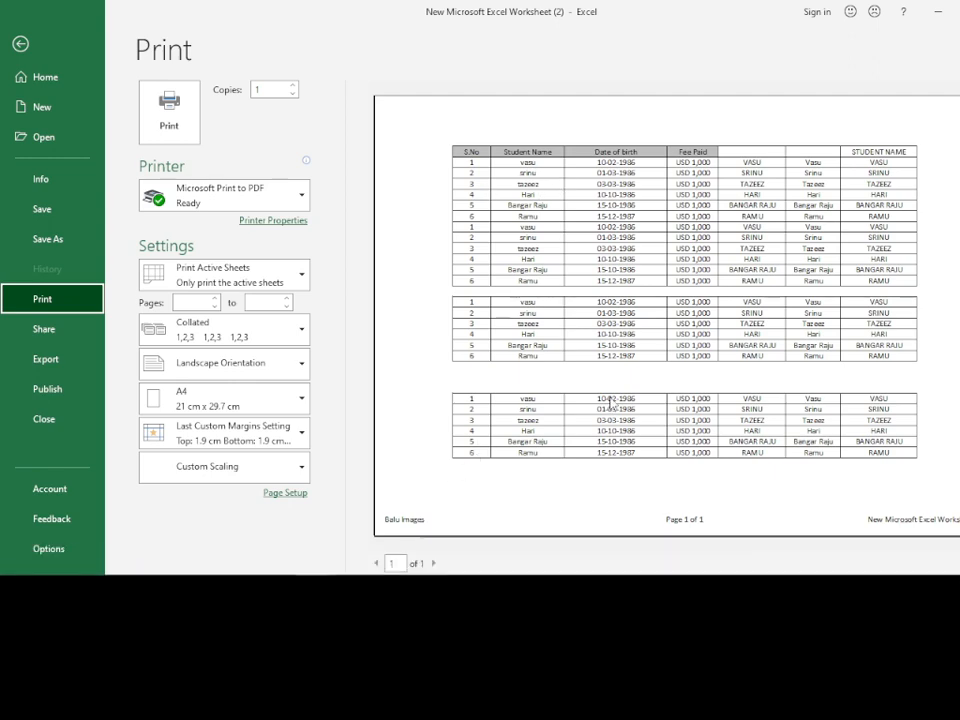
pyautogui.press('Escape')
# Copy the records in A25:G30 and paste them starting at cells A33, A40 and A47.
pyautogui.scroll(-4, 266, 456)
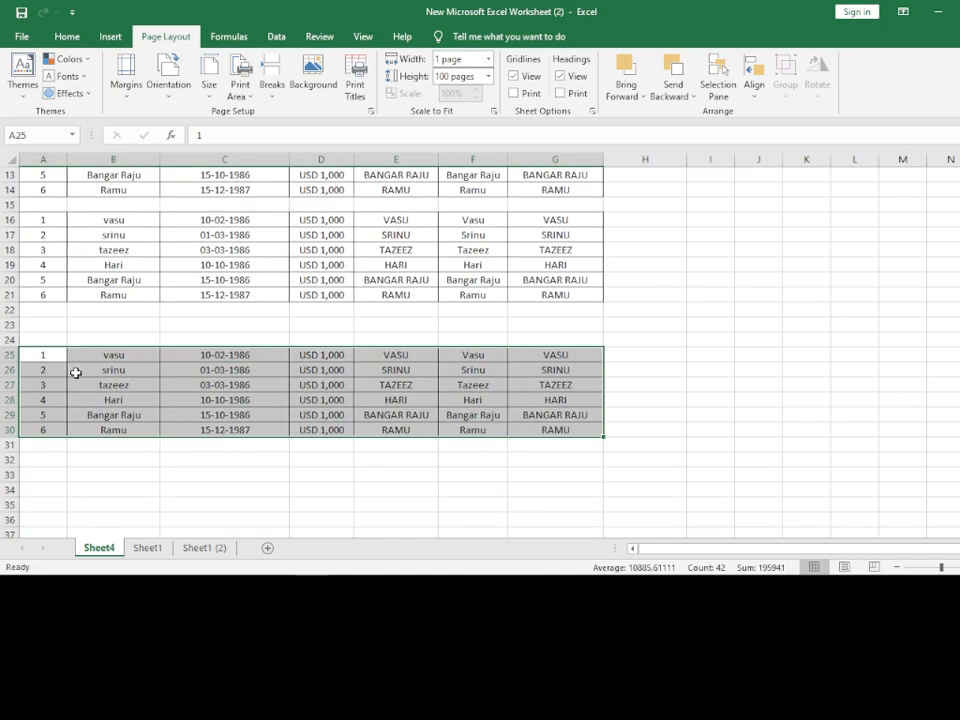
pyautogui.moveTo(47, 354); pyautogui.dragTo(561, 430)
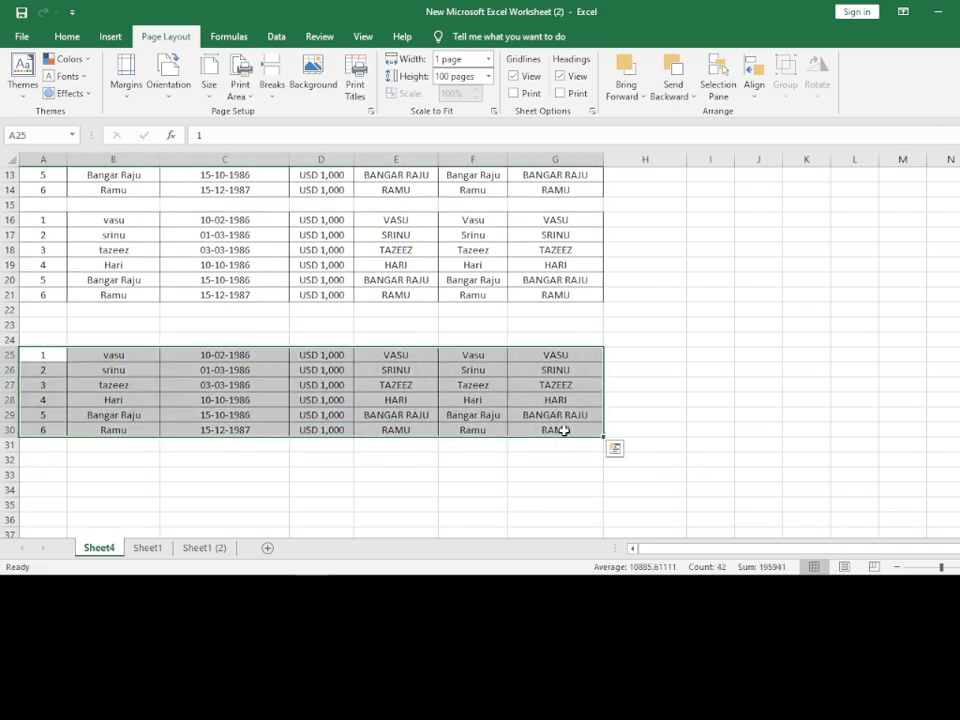
pyautogui.hotkey('ctrl', 'c')
pyautogui.click(62, 470)
pyautogui.hotkey('ctrl', 'v')
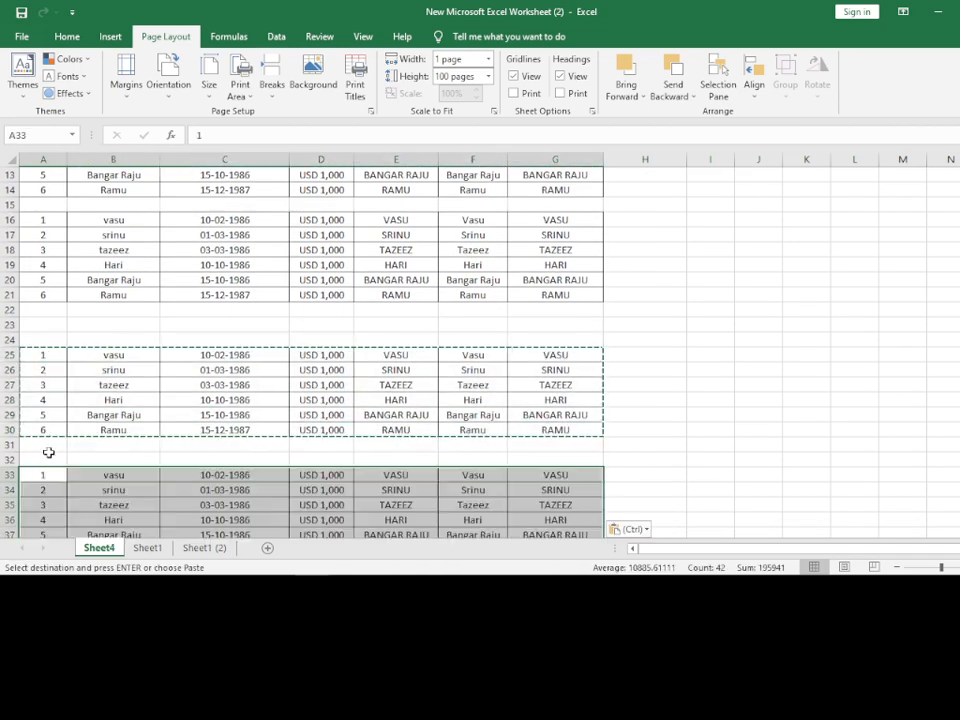
pyautogui.scroll(-3, 66, 450)
pyautogui.click(33, 448)
pyautogui.hotkey('ctrl', 'v')
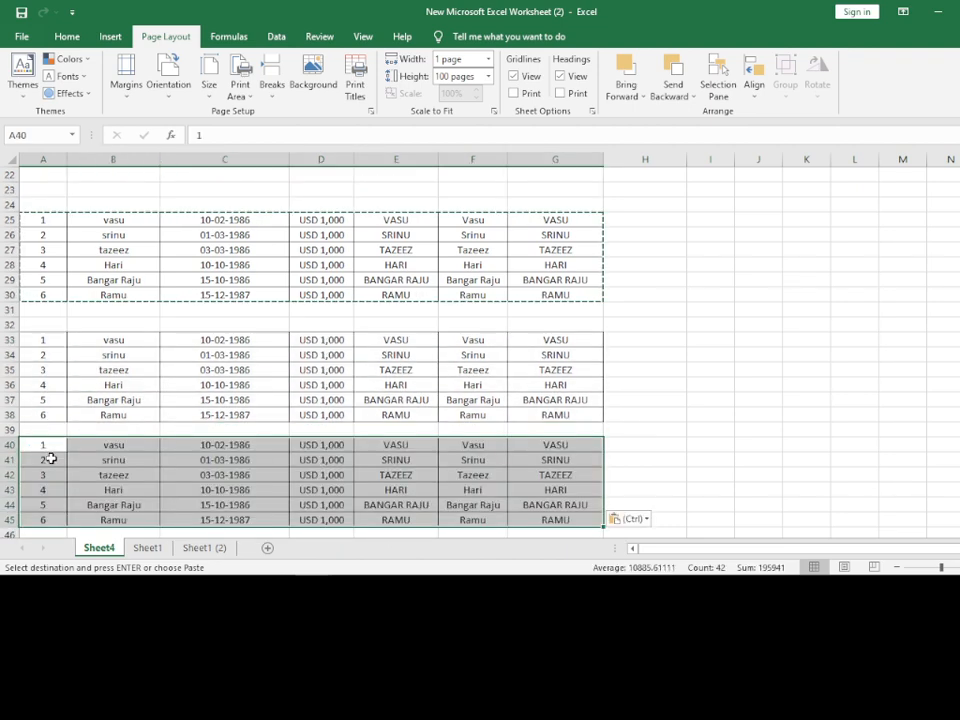
pyautogui.scroll(-2, 45, 459)
pyautogui.click(40, 457)
pyautogui.hotkey('ctrl', 'v')
# Clear the rows to repeat at top in the print titles and apply the page setup.
pyautogui.scroll(8, 266, 413)
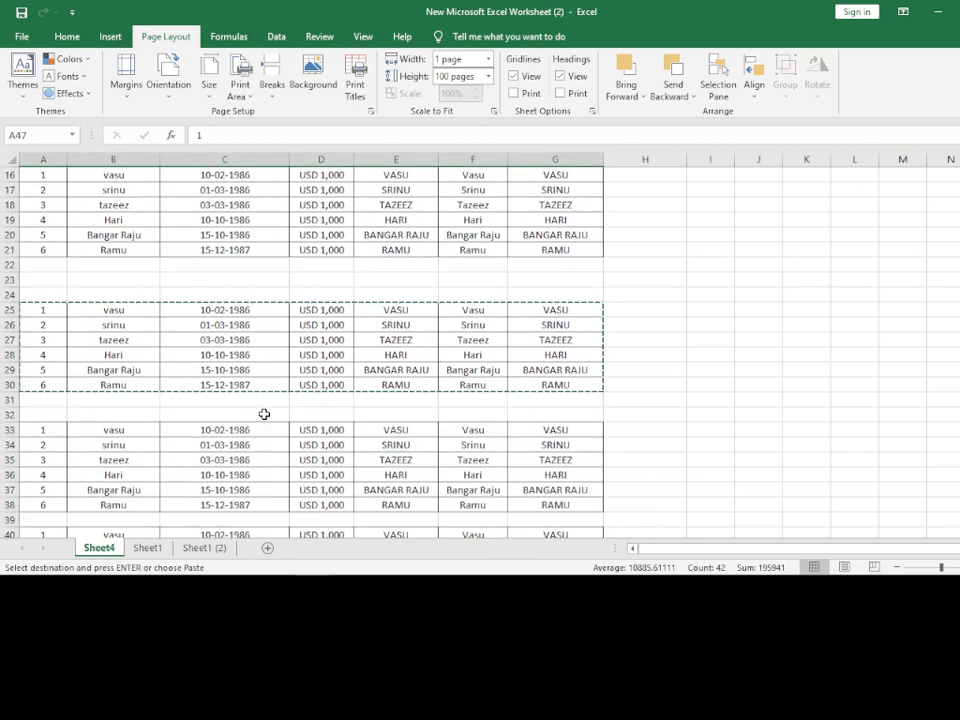
pyautogui.click(371, 111)
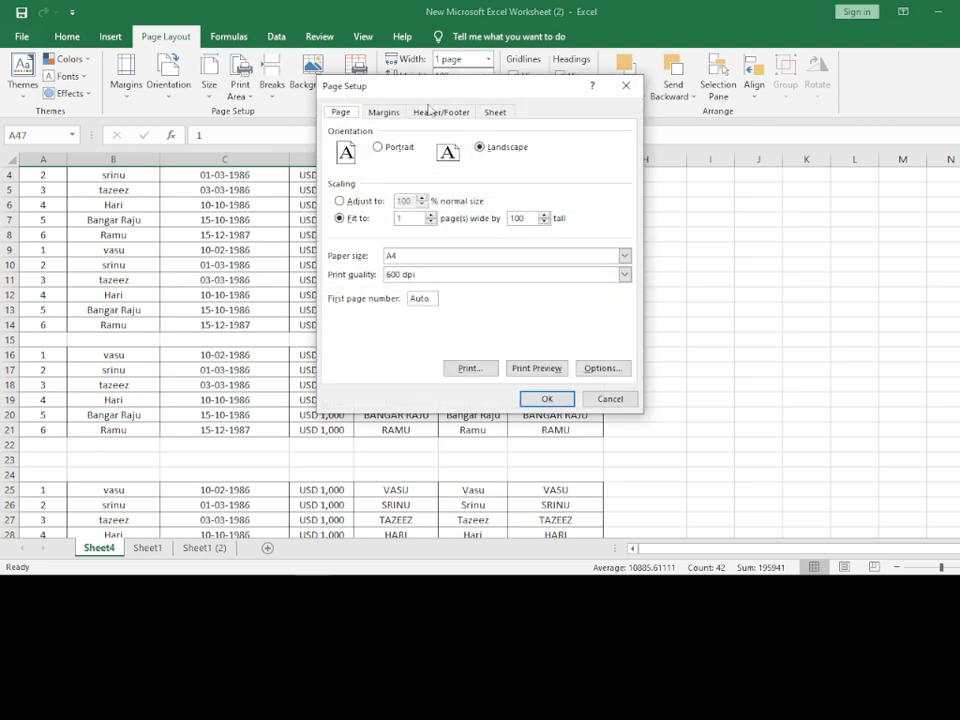
pyautogui.click(496, 112)
pyautogui.moveTo(544, 165); pyautogui.dragTo(438, 165)
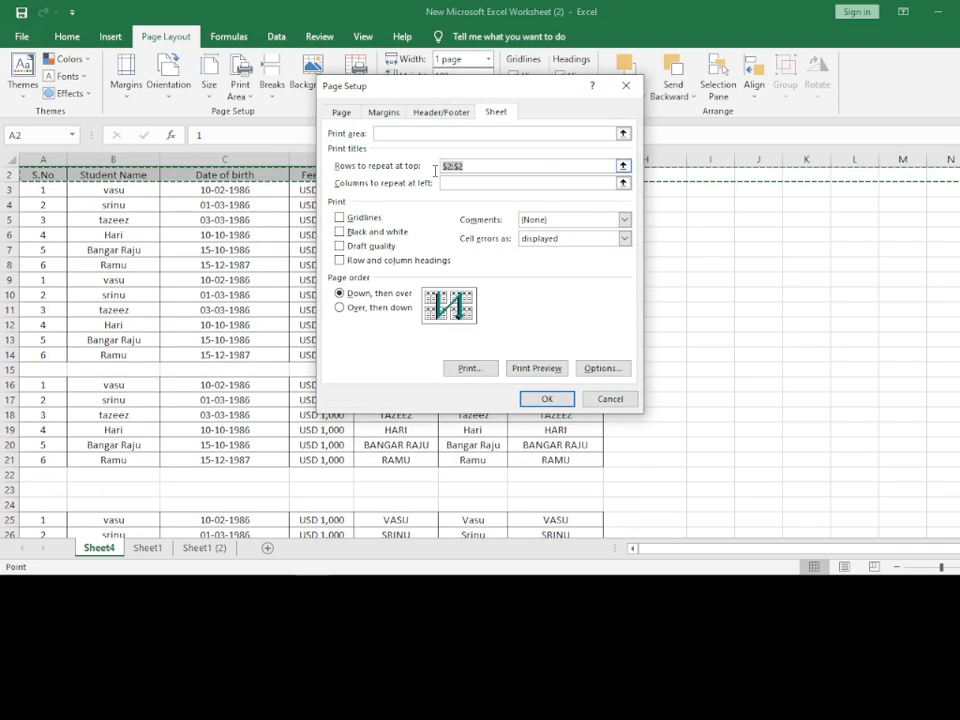
pyautogui.press('BackSpace')
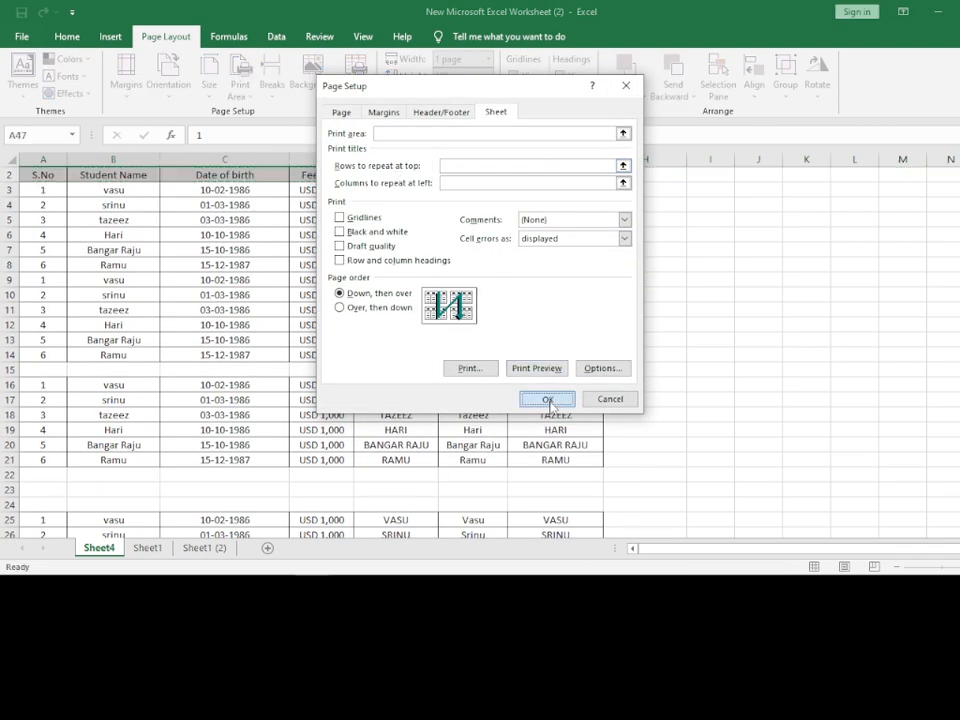
pyautogui.click(548, 399)
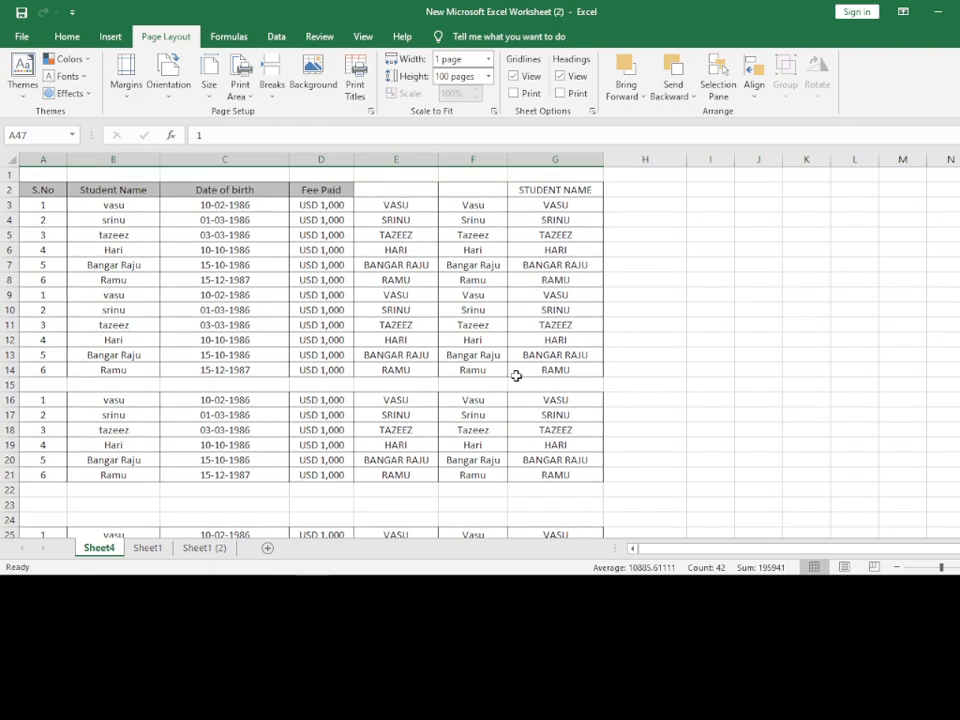
# Preview the printout's second page without a repeating header row.
pyautogui.hotkey('ctrl', 'p')
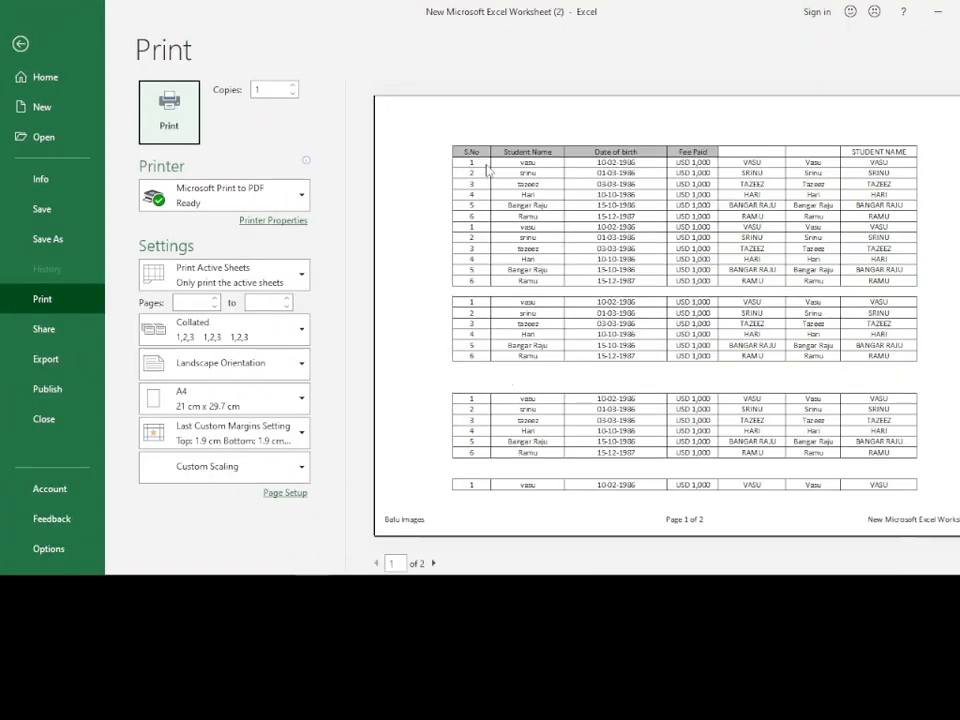
pyautogui.click(435, 565)
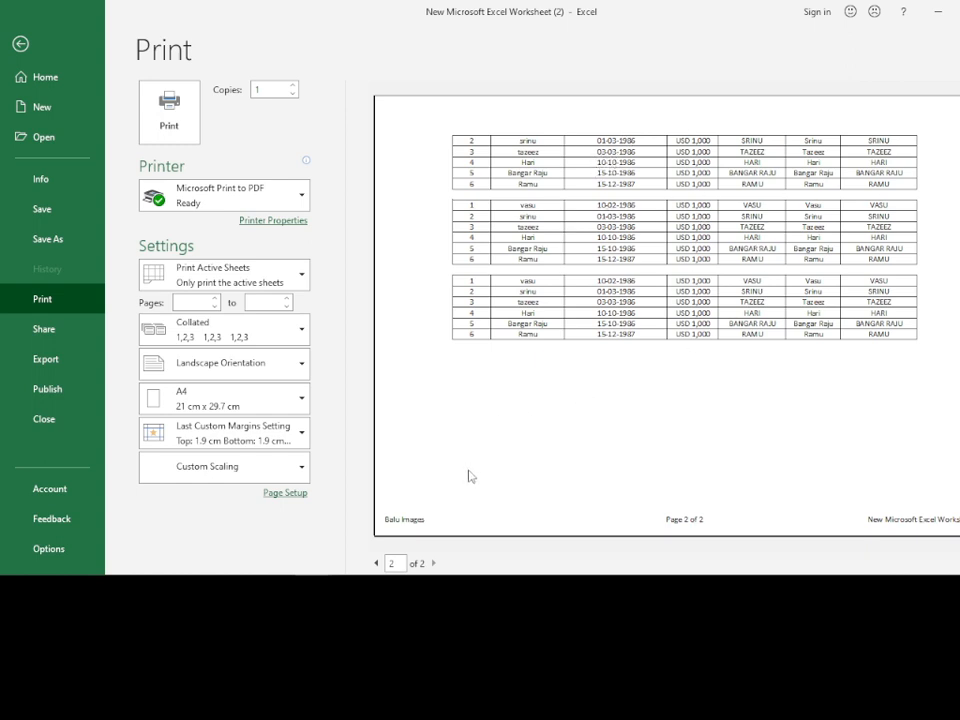
pyautogui.click(288, 493)
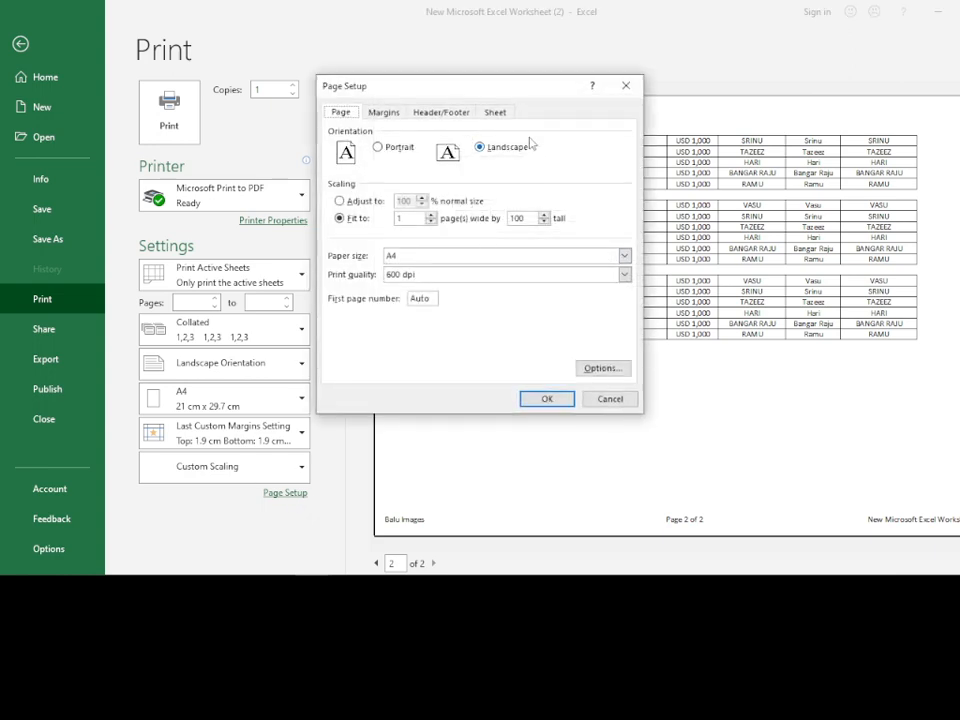
pyautogui.click(496, 113)
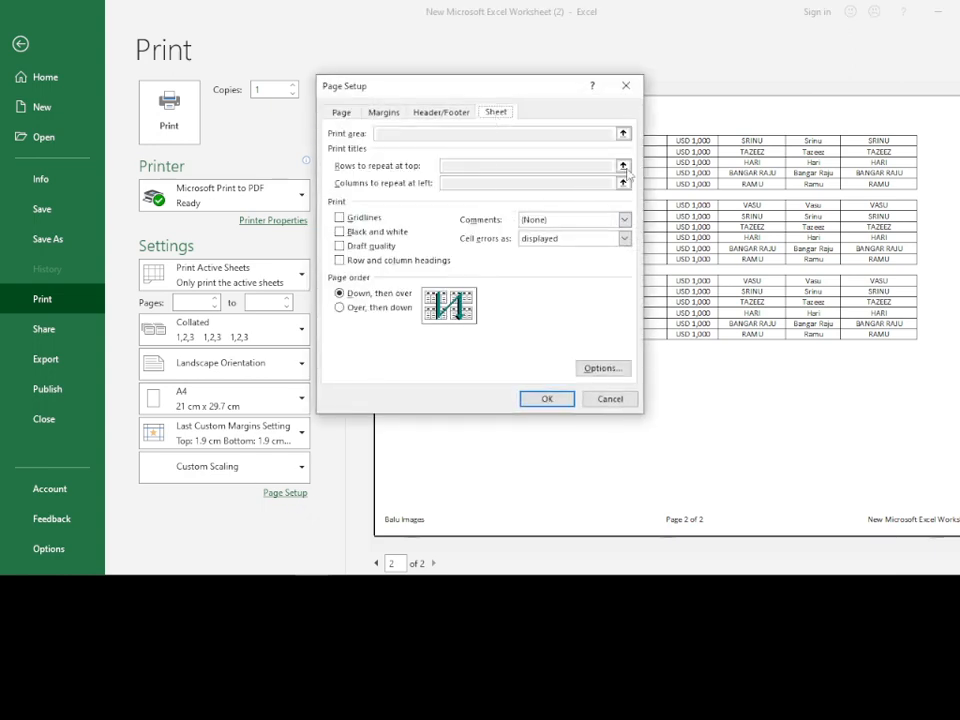
pyautogui.press('Escape')
pyautogui.press('Escape')
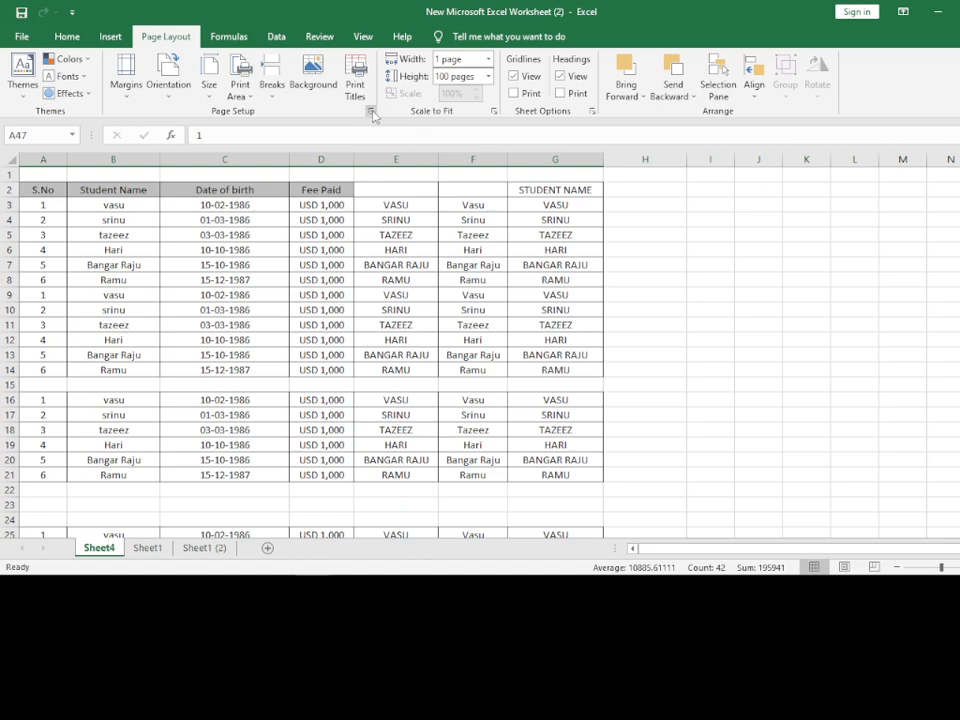
# Set header row 2 ($2:$2) to repeat at the top of every printed page and apply the setting.
pyautogui.click(371, 112)
pyautogui.click(497, 113)
pyautogui.click(623, 168)
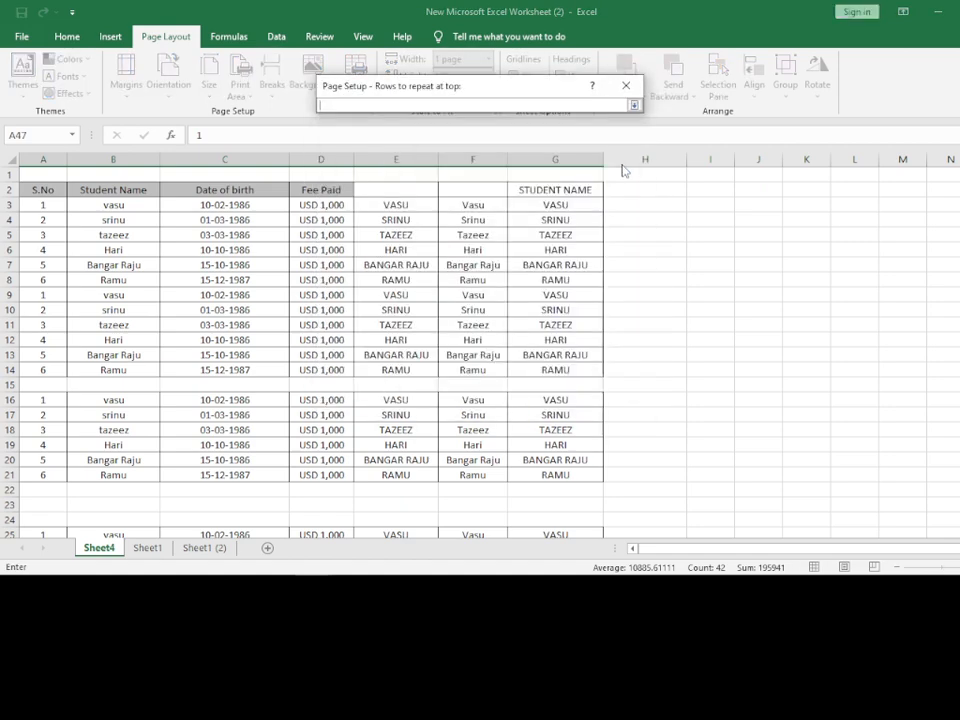
pyautogui.click(20, 189)
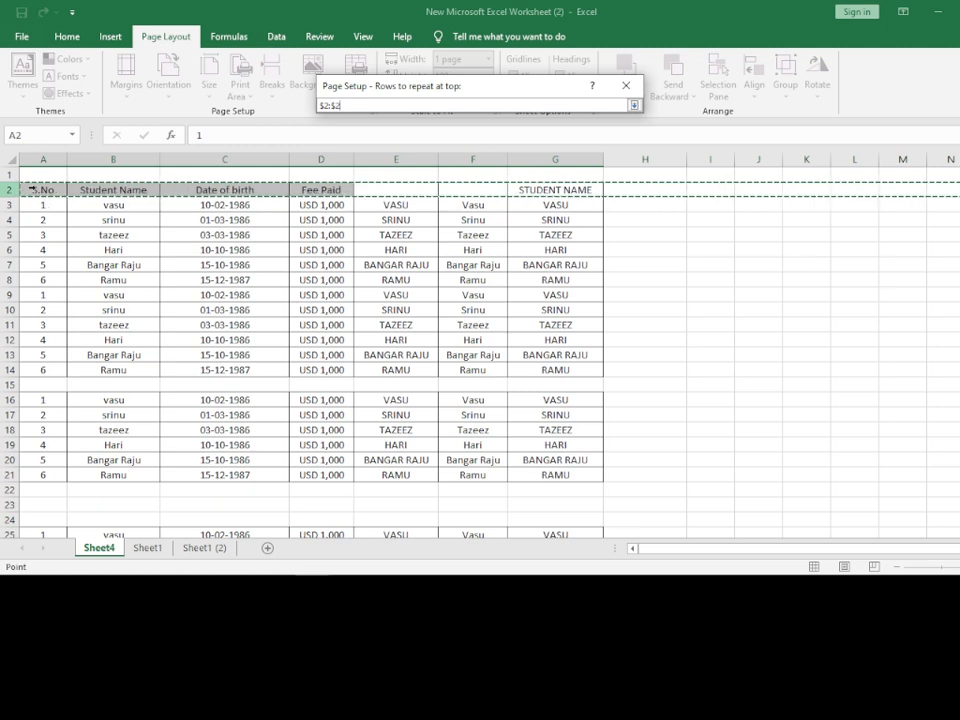
pyautogui.press('Return')
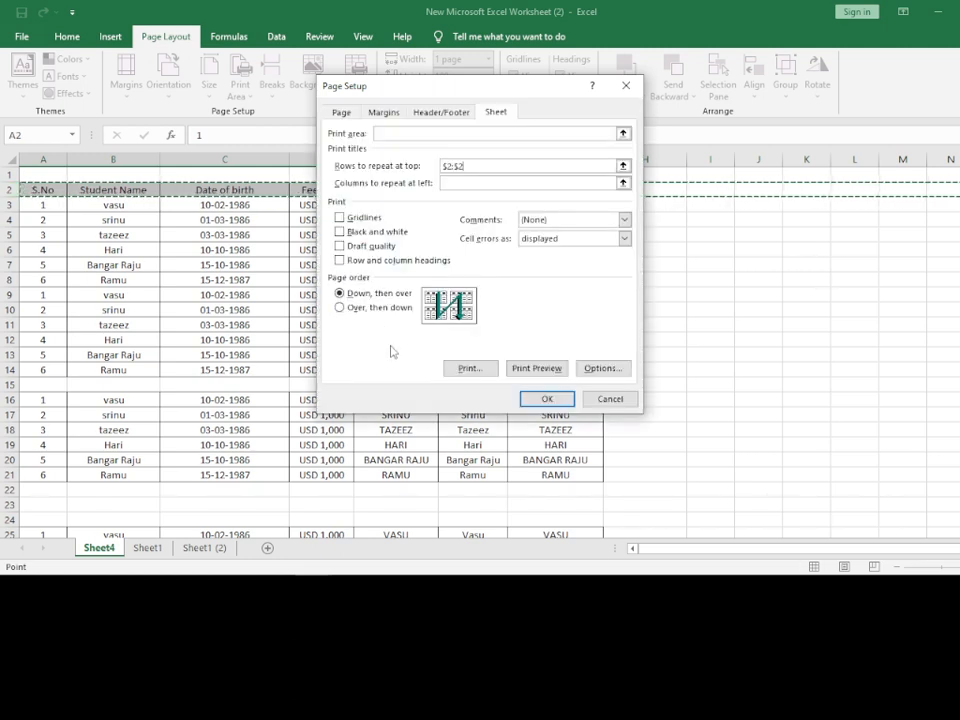
pyautogui.click(547, 338)
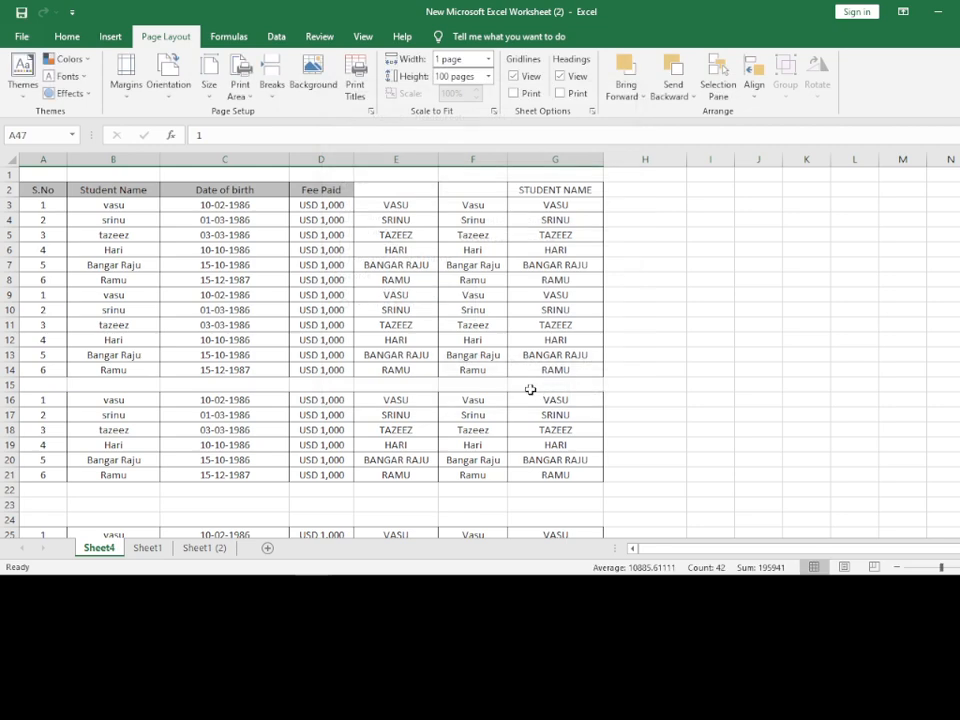
# Preview the second printed page to check the repeating header row.
pyautogui.hotkey('ctrl', 'p')
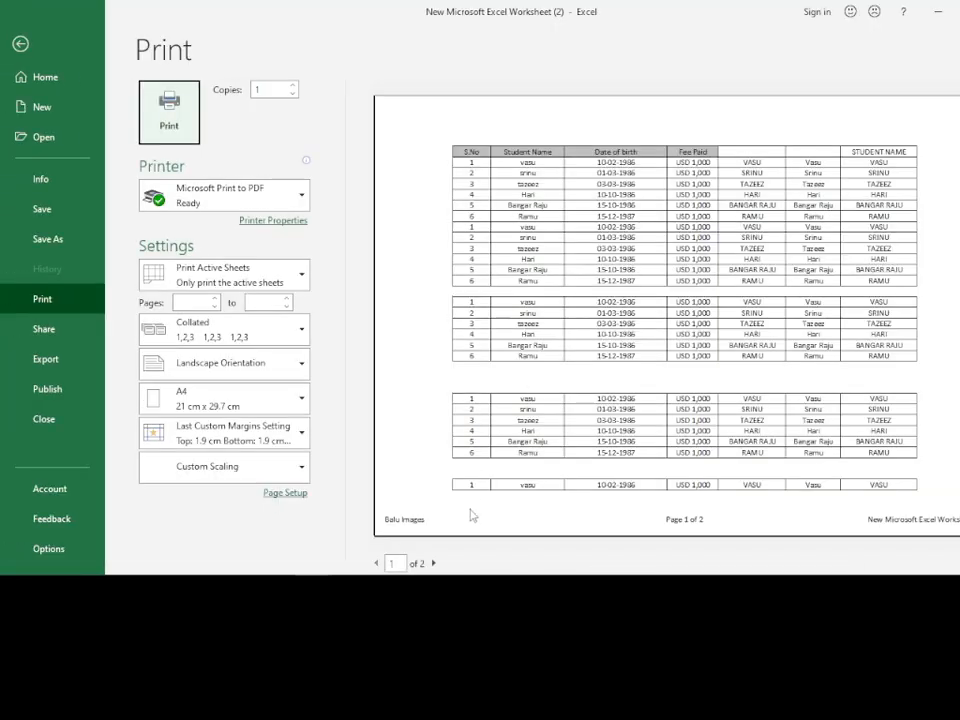
pyautogui.click(434, 563)
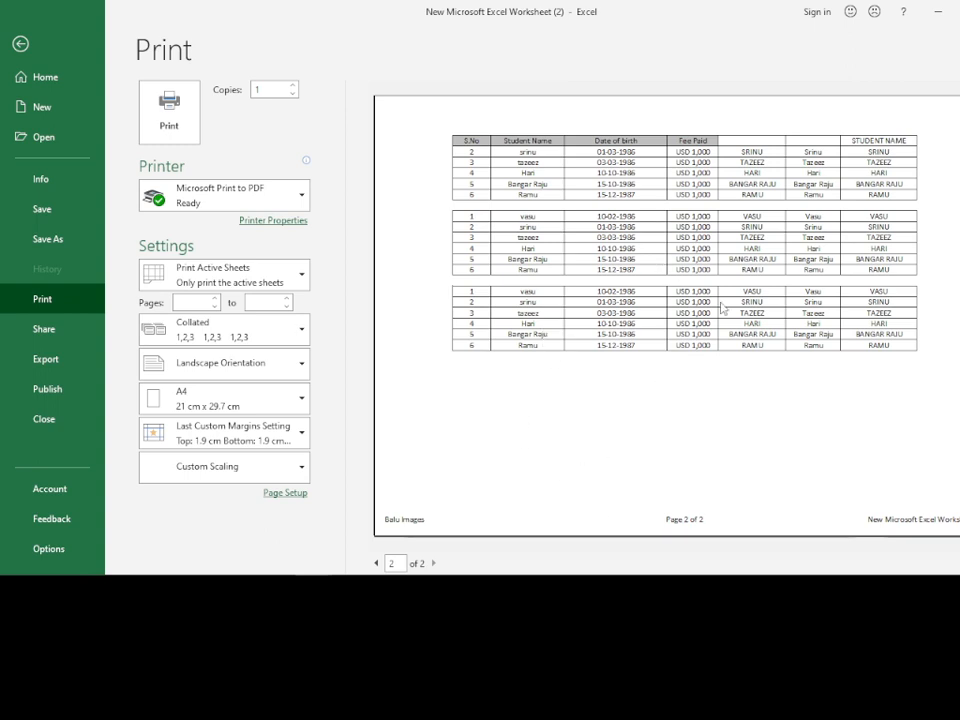
pyautogui.press('Escape')
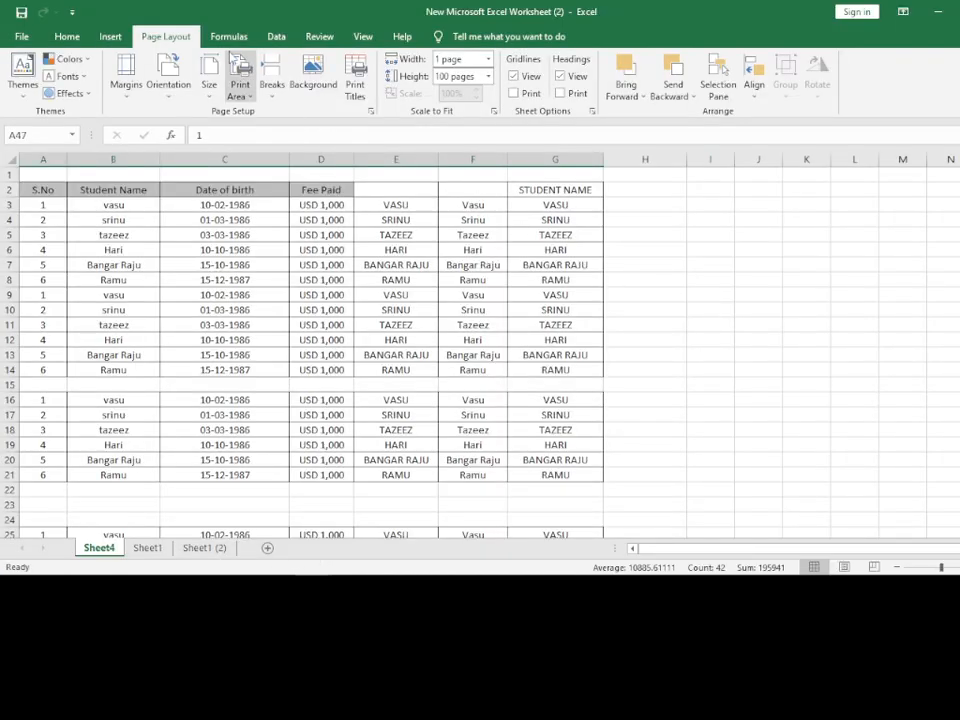
# In Page Break Preview, move the horizontal page break to just below row 30 and extend the print area's edge through column M.
pyautogui.click(363, 38)
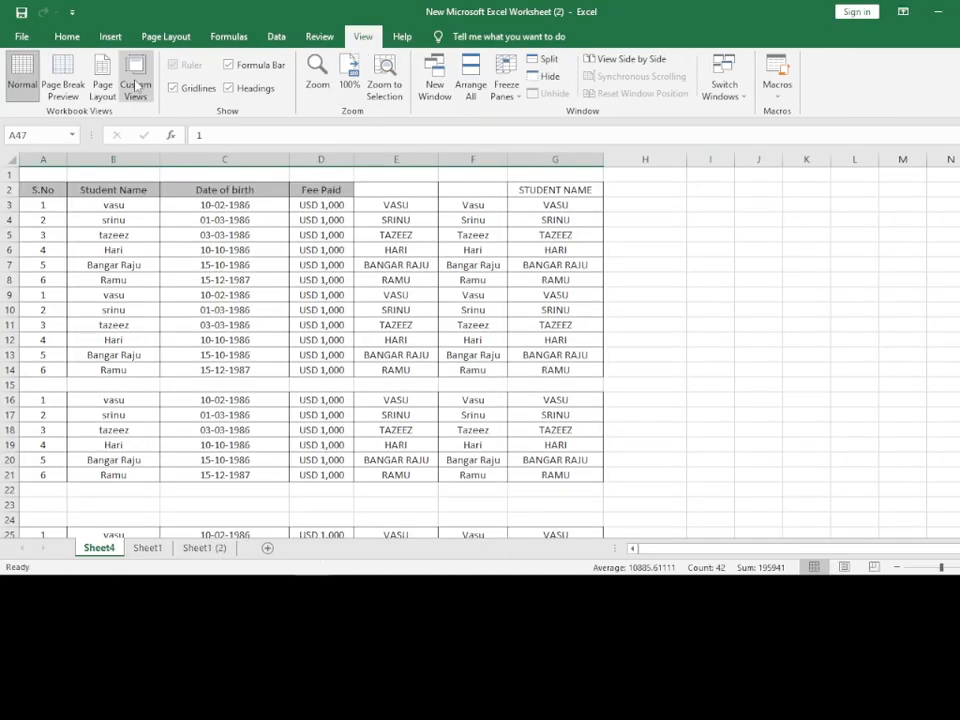
pyautogui.click(62, 82)
pyautogui.moveTo(368, 221)
pyautogui.mouseDown()
pyautogui.moveTo(232, 242)
pyautogui.moveTo(377, 222)
pyautogui.mouseUp()
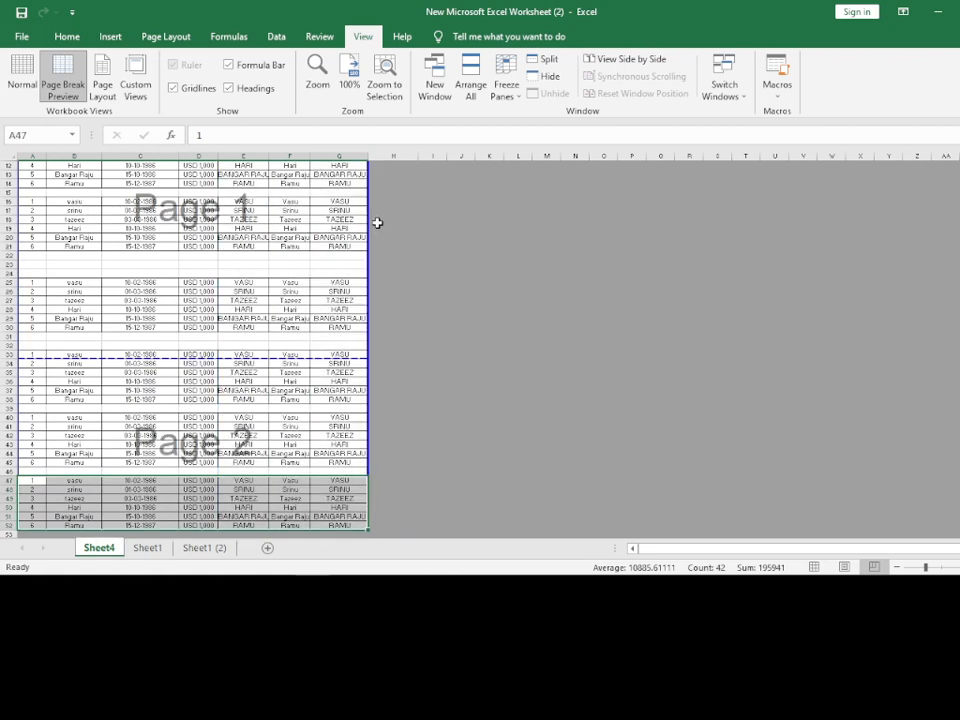
pyautogui.moveTo(272, 355); pyautogui.dragTo(274, 333)
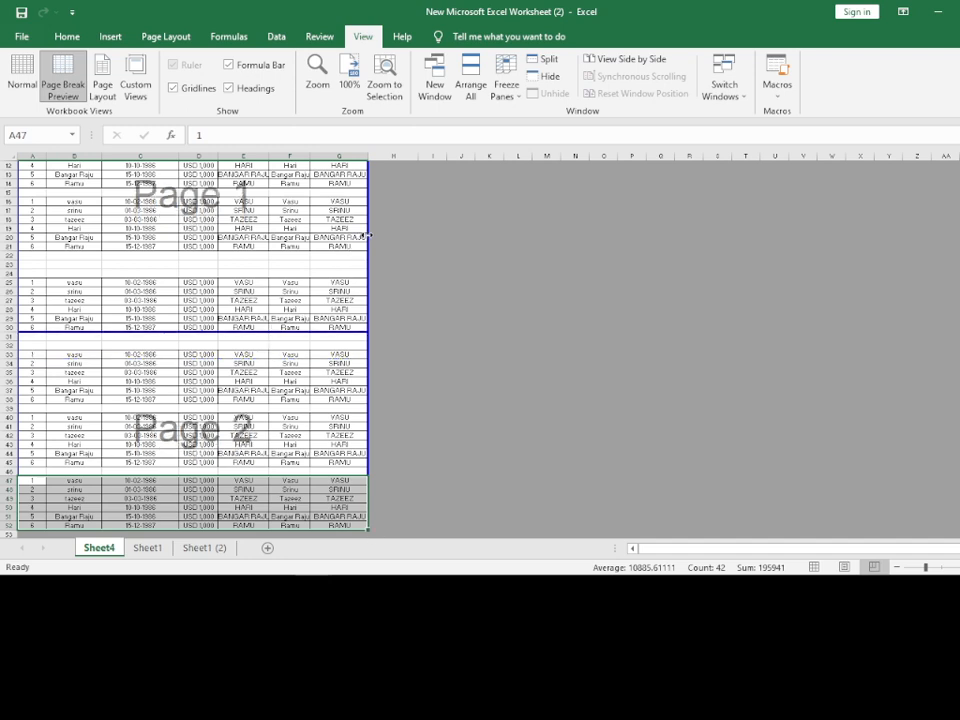
pyautogui.moveTo(368, 235); pyautogui.dragTo(570, 238)
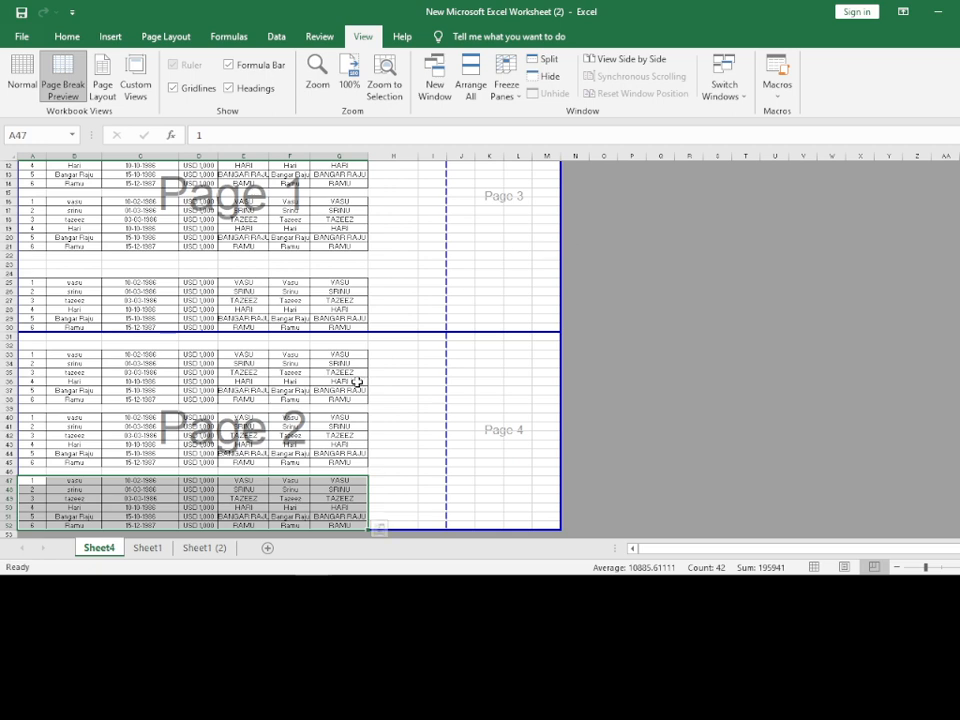
# Preview the printout with the adjusted page breaks, going through to page 3.
pyautogui.hotkey('ctrl', 'p')
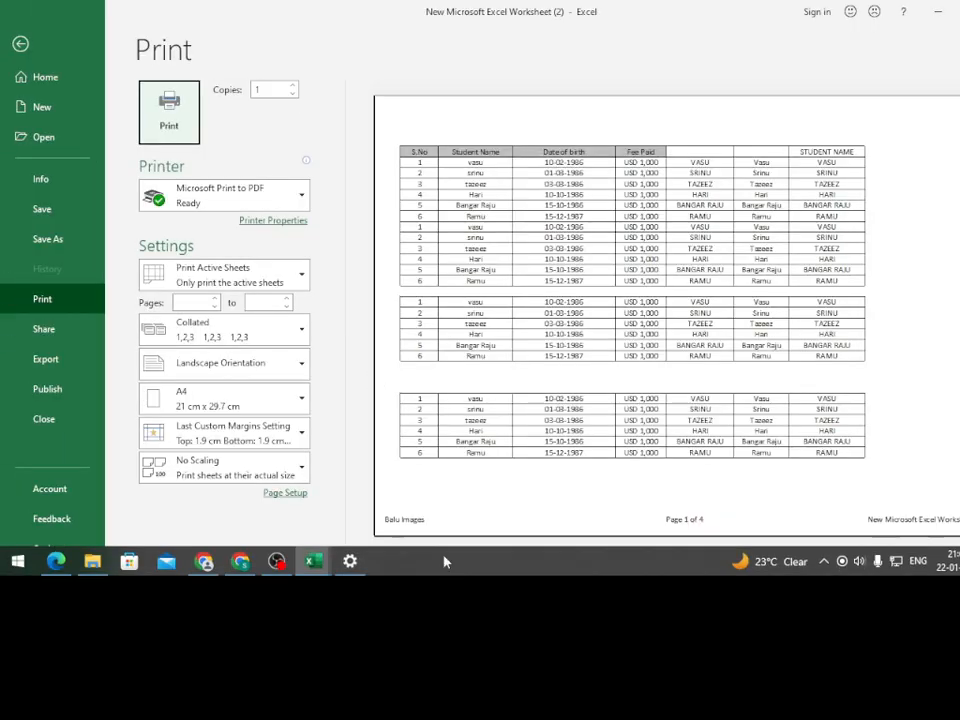
pyautogui.click(433, 563)
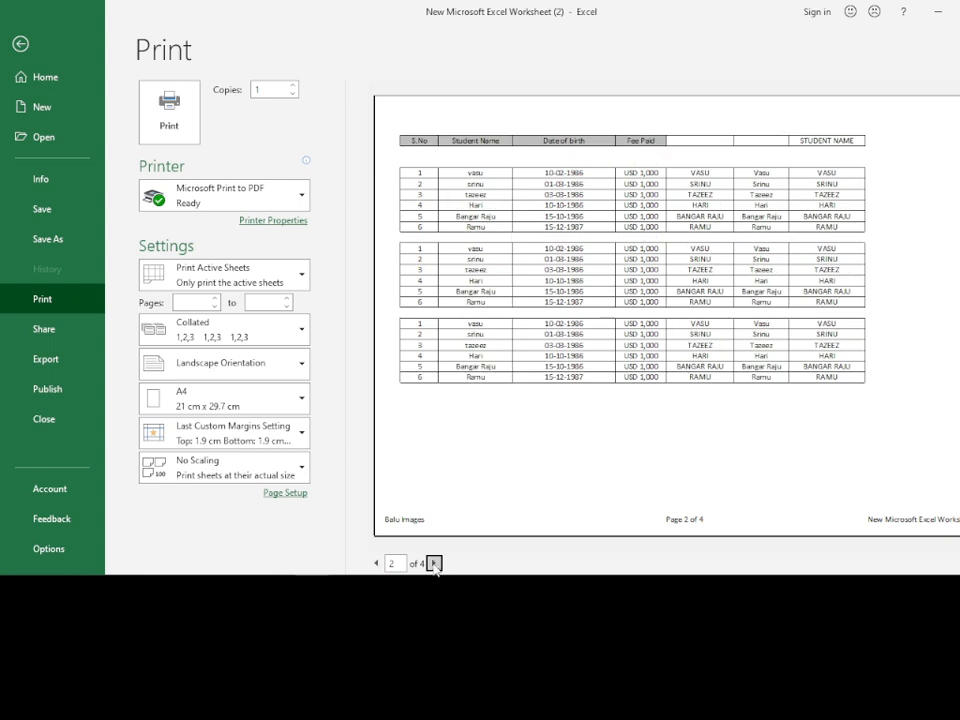
pyautogui.click(434, 564)
# In the page setup, change the scaling to fit 1 page wide by 100 tall and apply it.
pyautogui.click(287, 494)
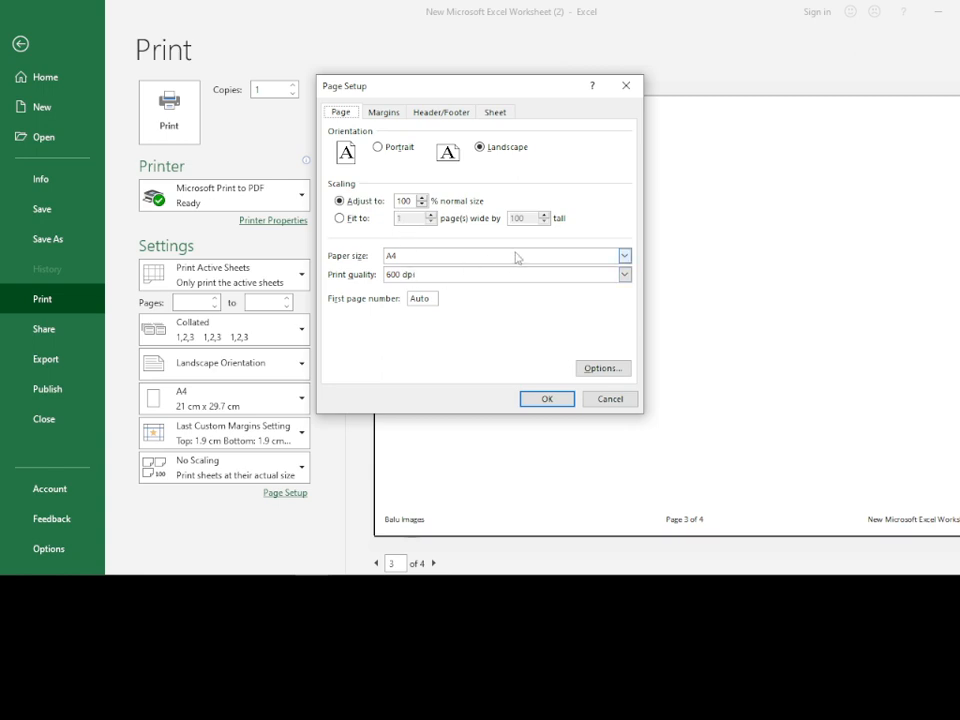
pyautogui.click(385, 115)
pyautogui.click(443, 113)
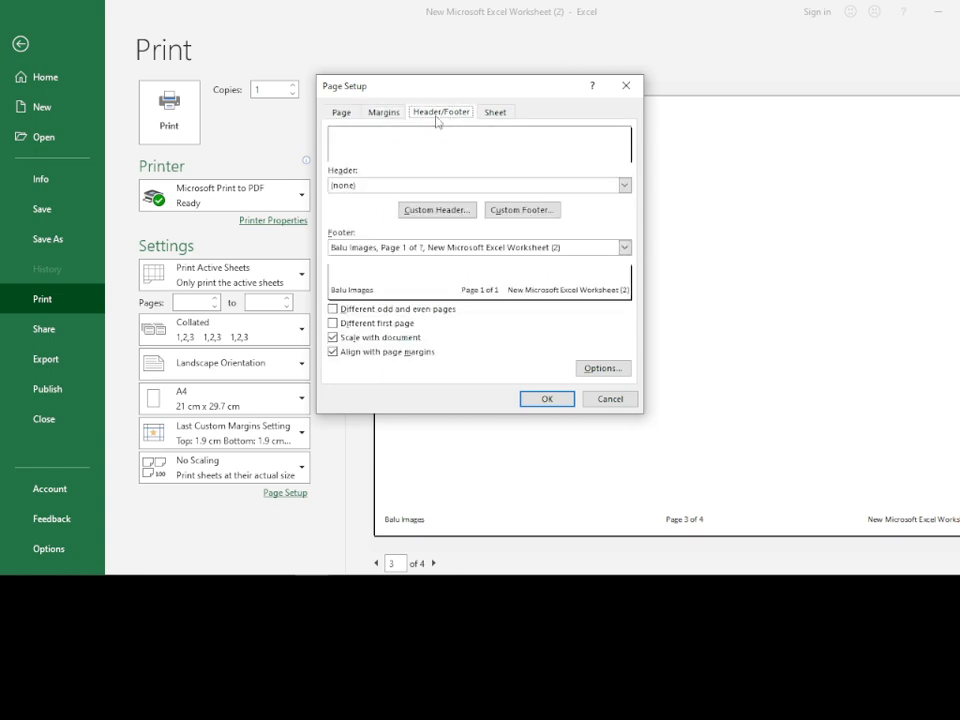
pyautogui.click(498, 114)
pyautogui.click(341, 113)
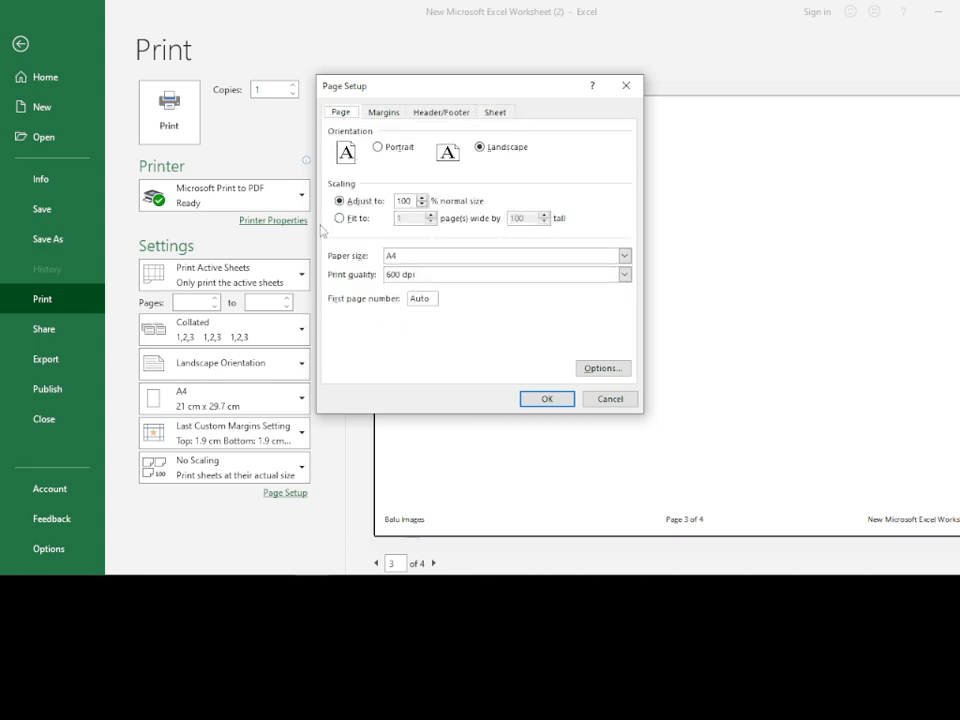
pyautogui.click(340, 218)
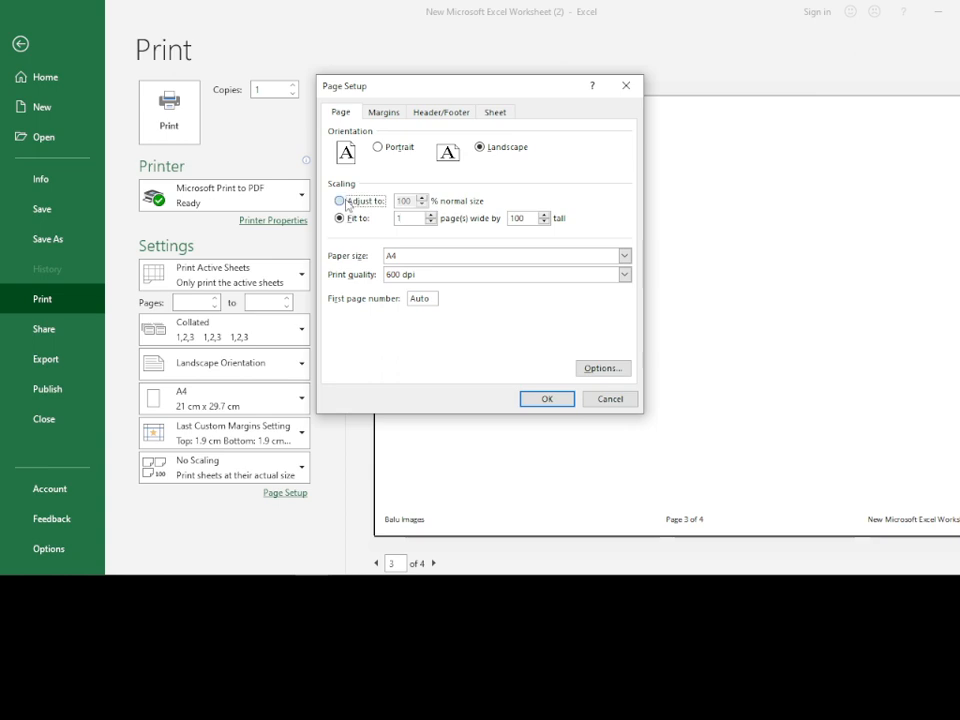
pyautogui.click(340, 201)
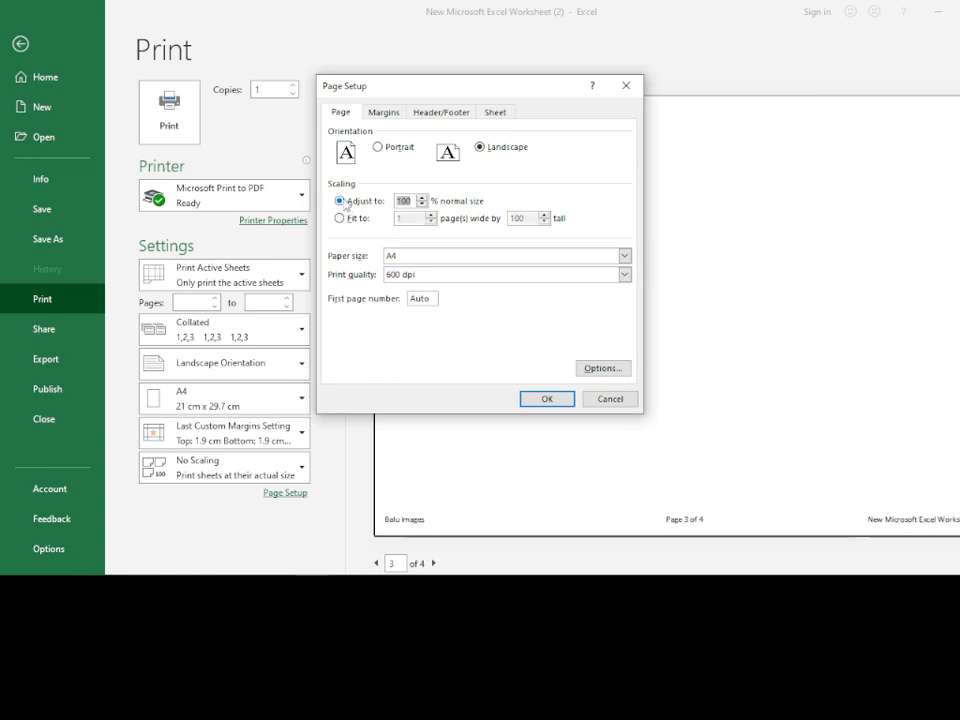
pyautogui.click(339, 219)
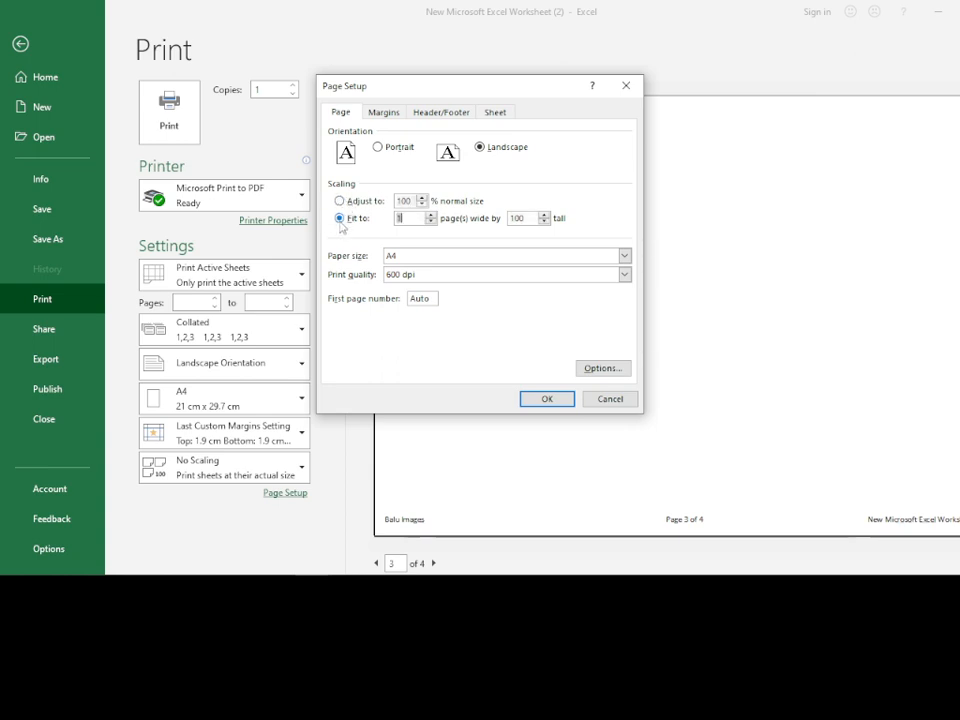
pyautogui.click(553, 399)
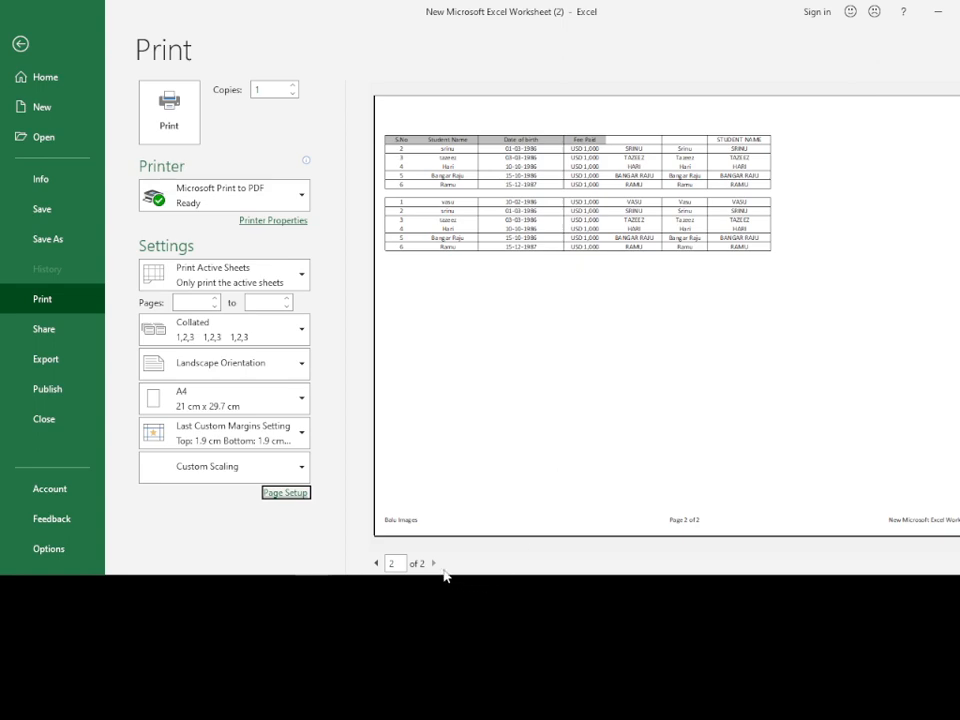
# Return from the print preview to Sheet4 and check its page layout from the first row in Page Break Preview.
pyautogui.press('Escape')
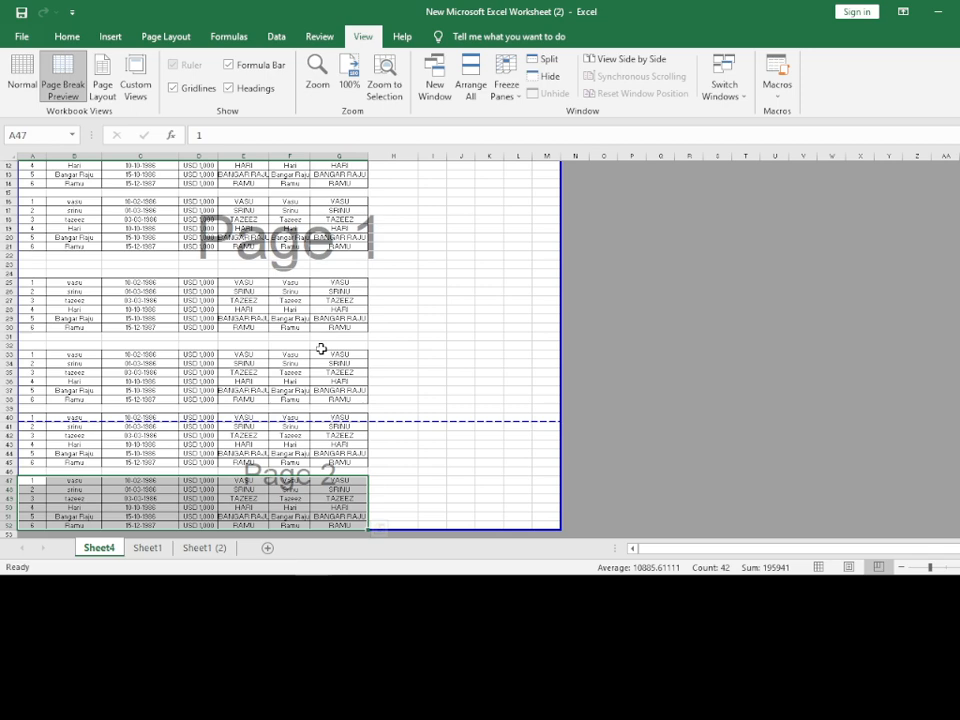
pyautogui.scroll(4, 476, 381)
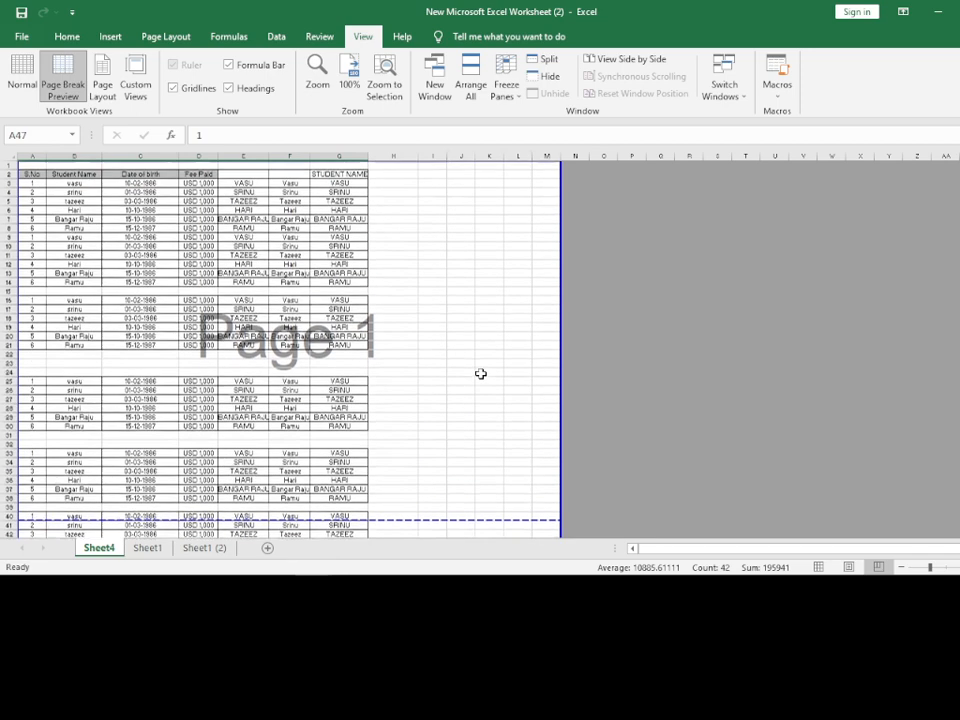
pyautogui.moveTo(396, 578)
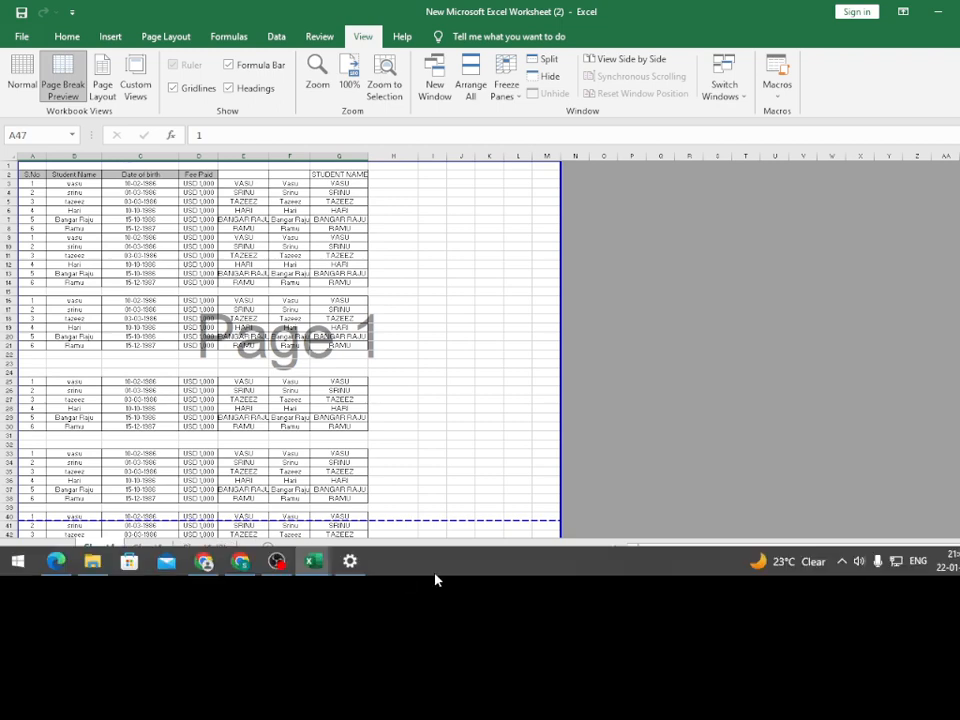